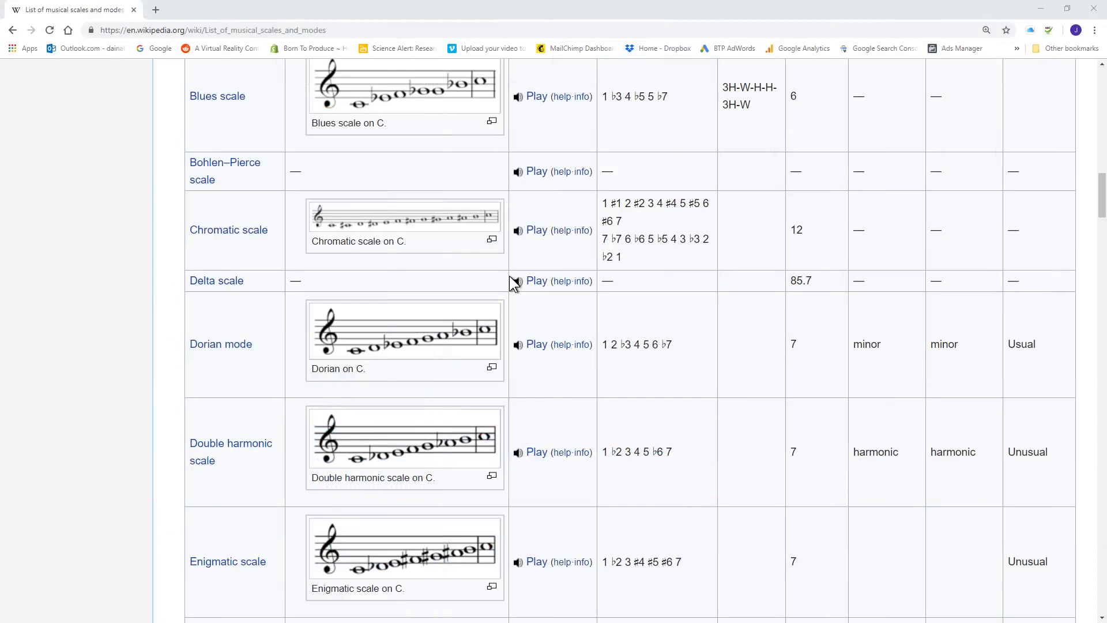
Browse the Wikipedia list of musical scales and modes, examining the entries around the Dorian mode.
scroll(445, 306, down, 20)
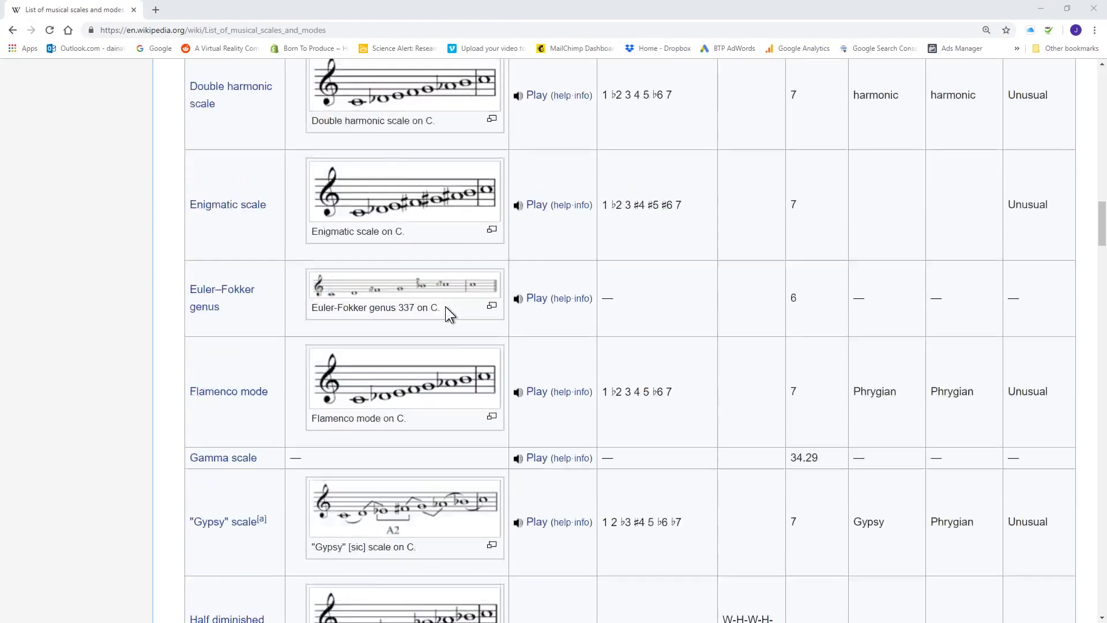
scroll(445, 306, down, 20)
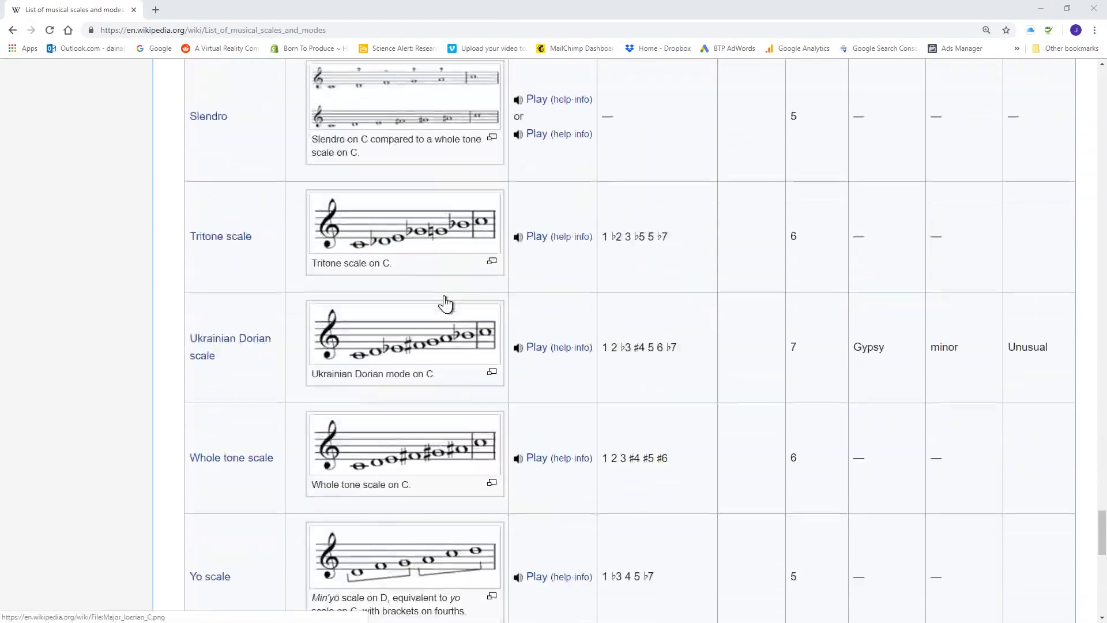
scroll(448, 295, up, 20)
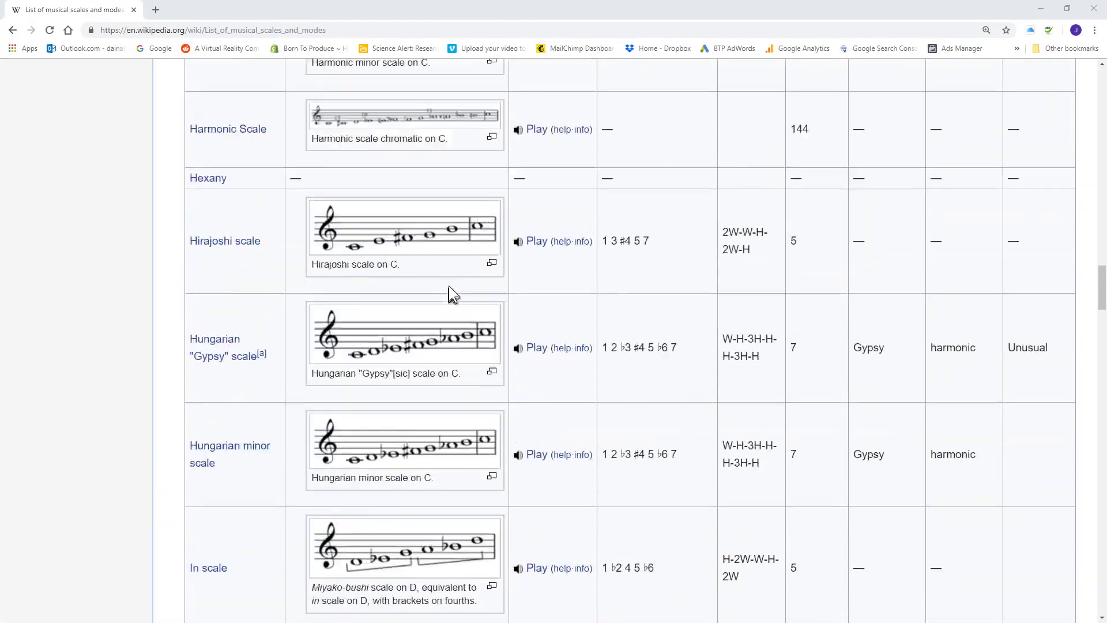
scroll(451, 297, up, 10)
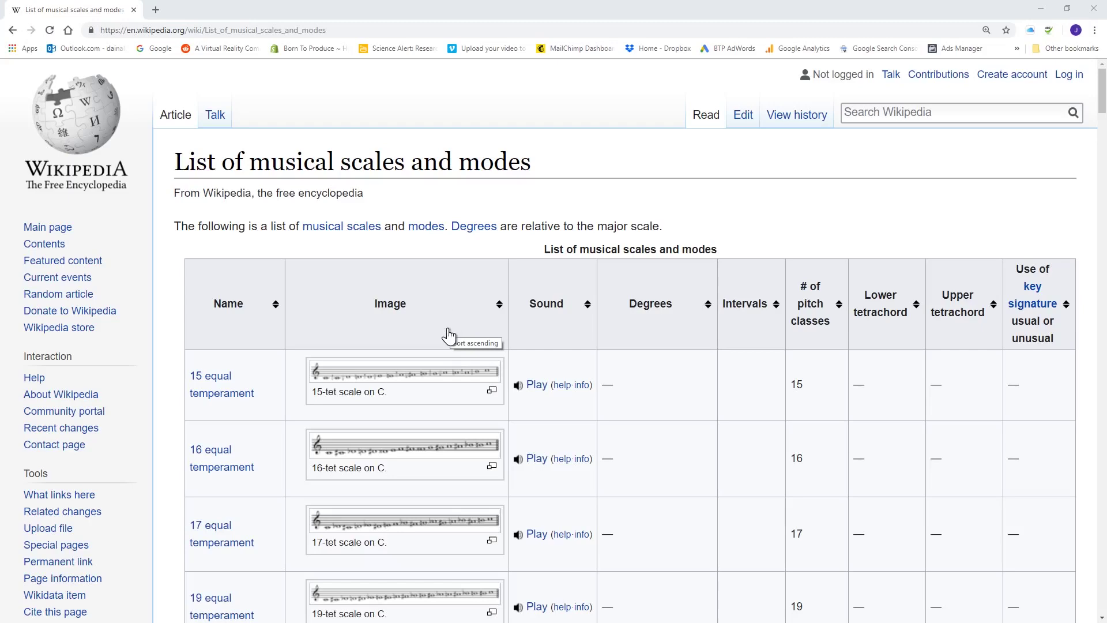
scroll(449, 333, down, 1)
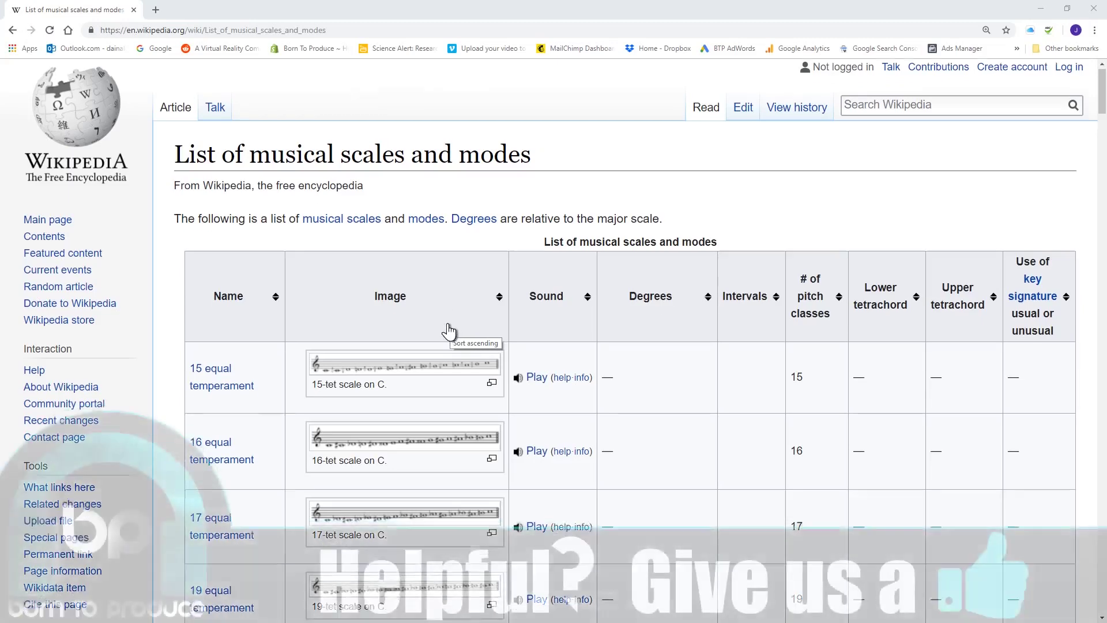
scroll(449, 333, down, 20)
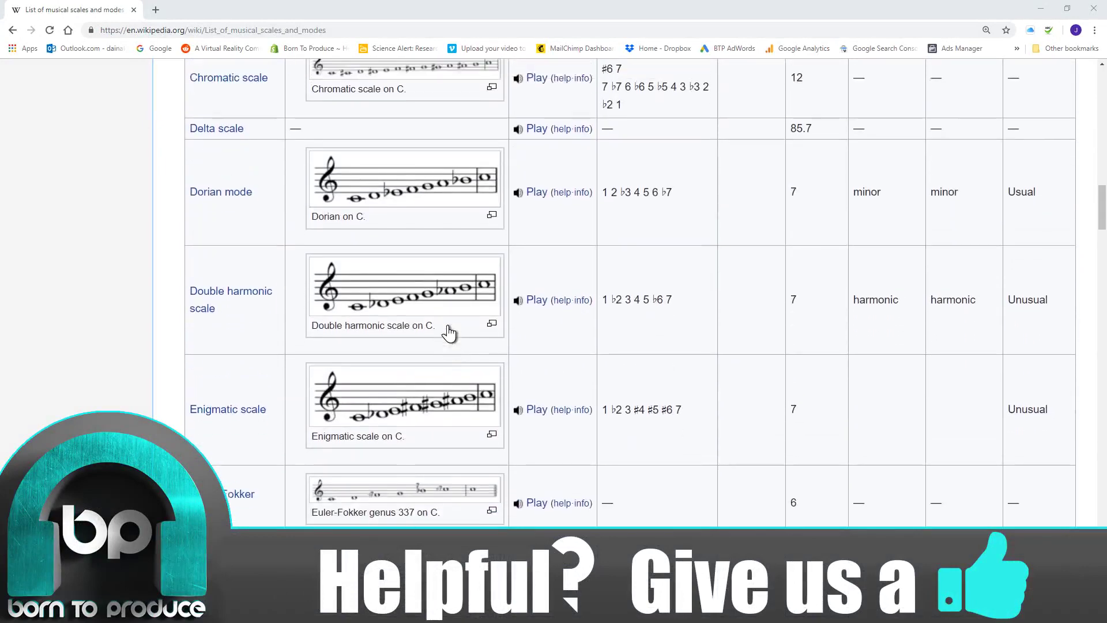
scroll(448, 333, up, 2)
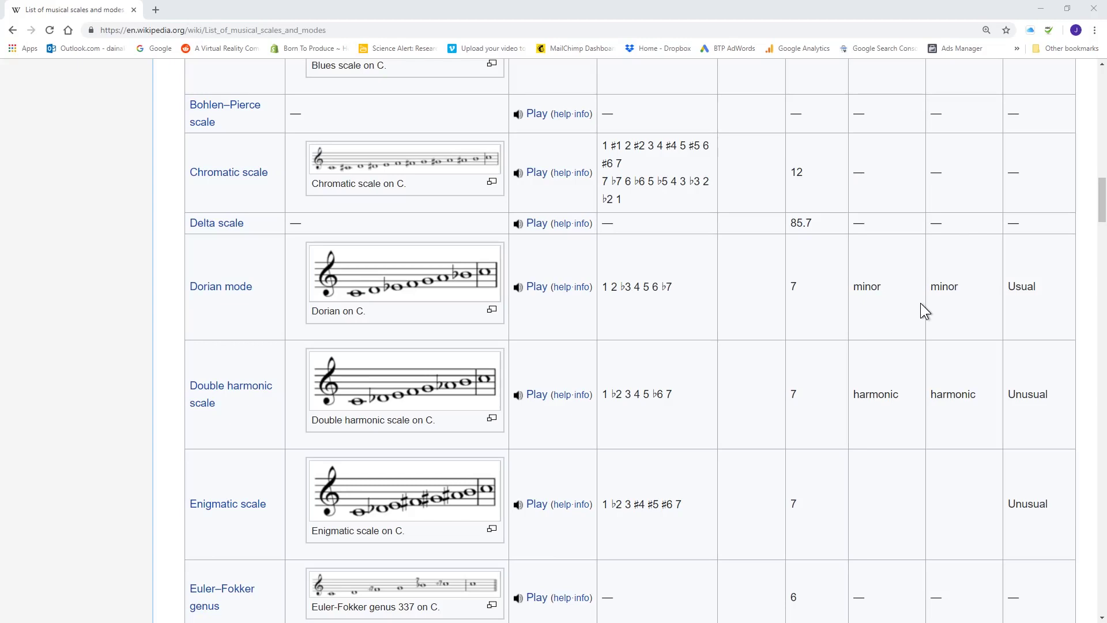
Search the web in a new tab for "notes in e flat dorian scale" and open the E-flat dorian piano keyboard image.
click(161, 12)
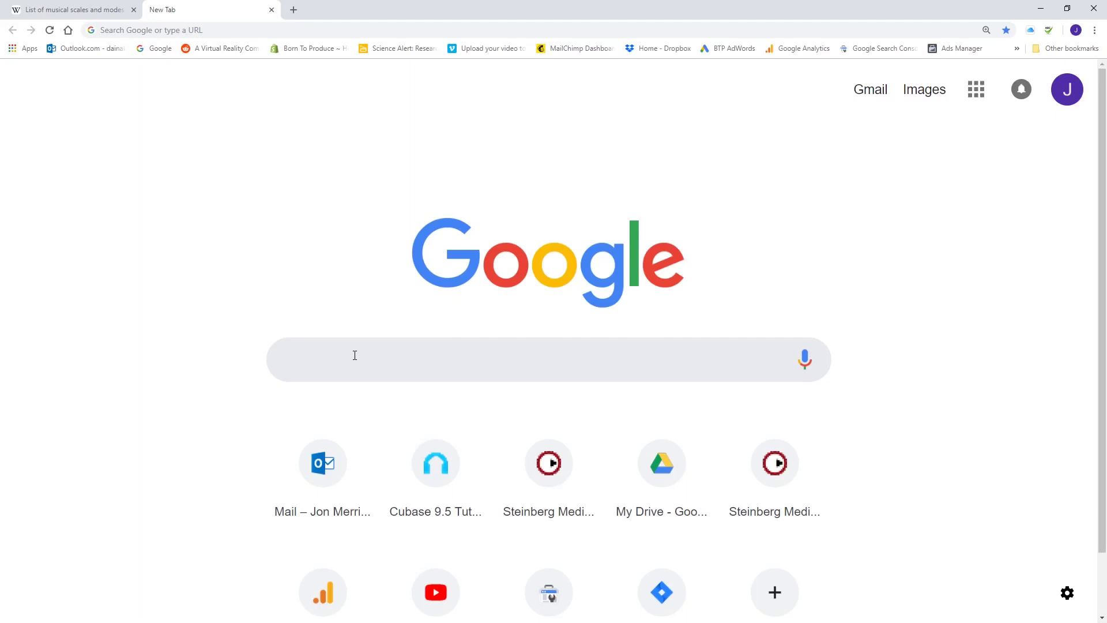
text(notes in e flat dorian scale)
key(Return)
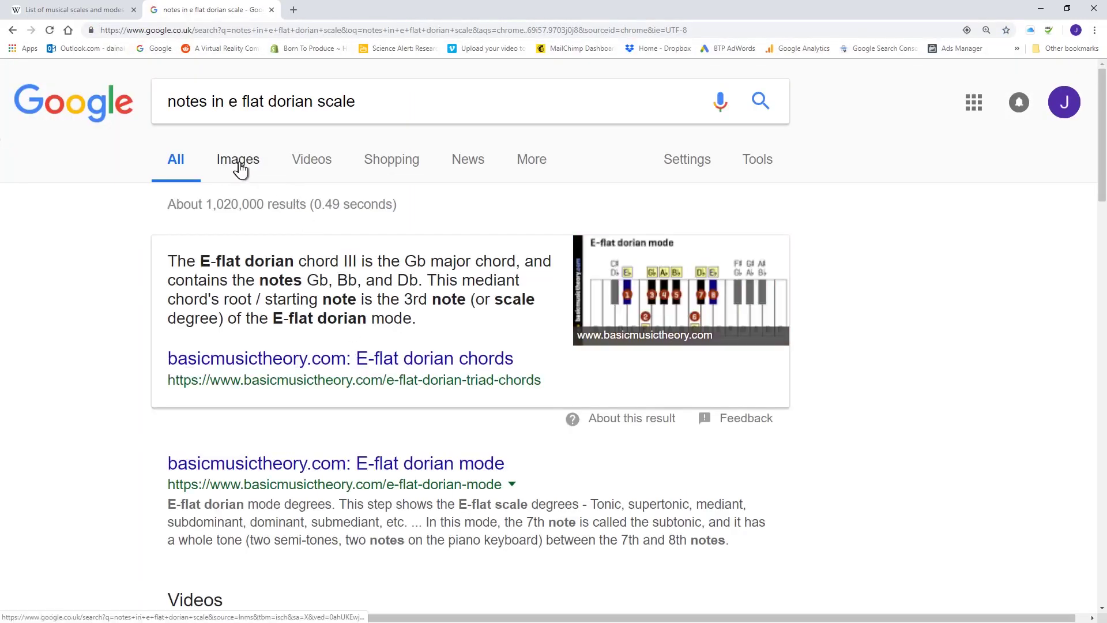
click(239, 171)
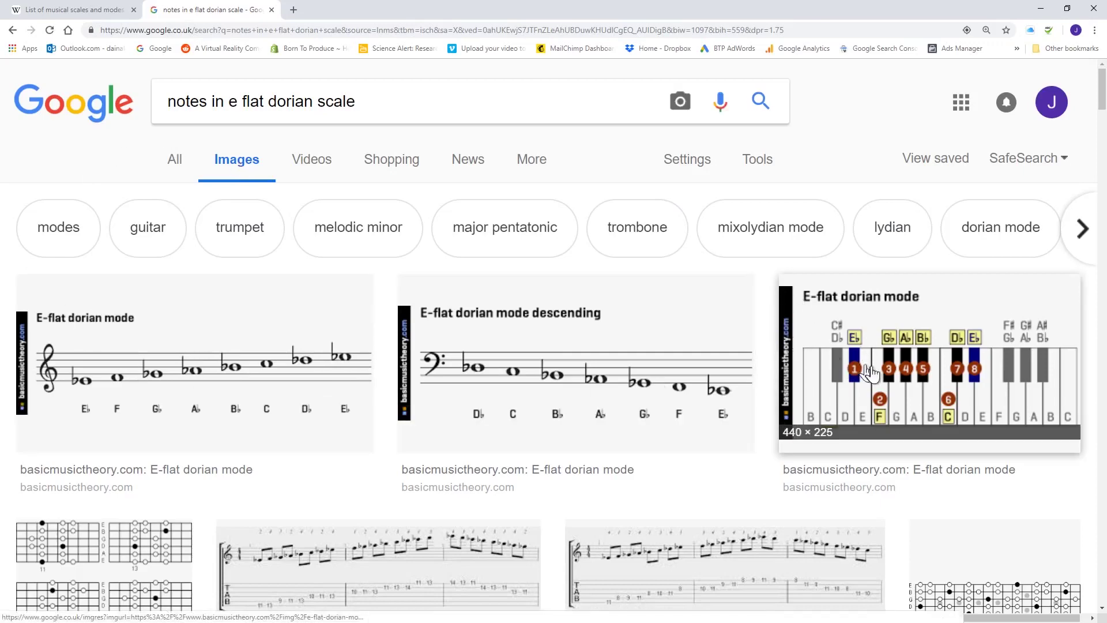
click(883, 370)
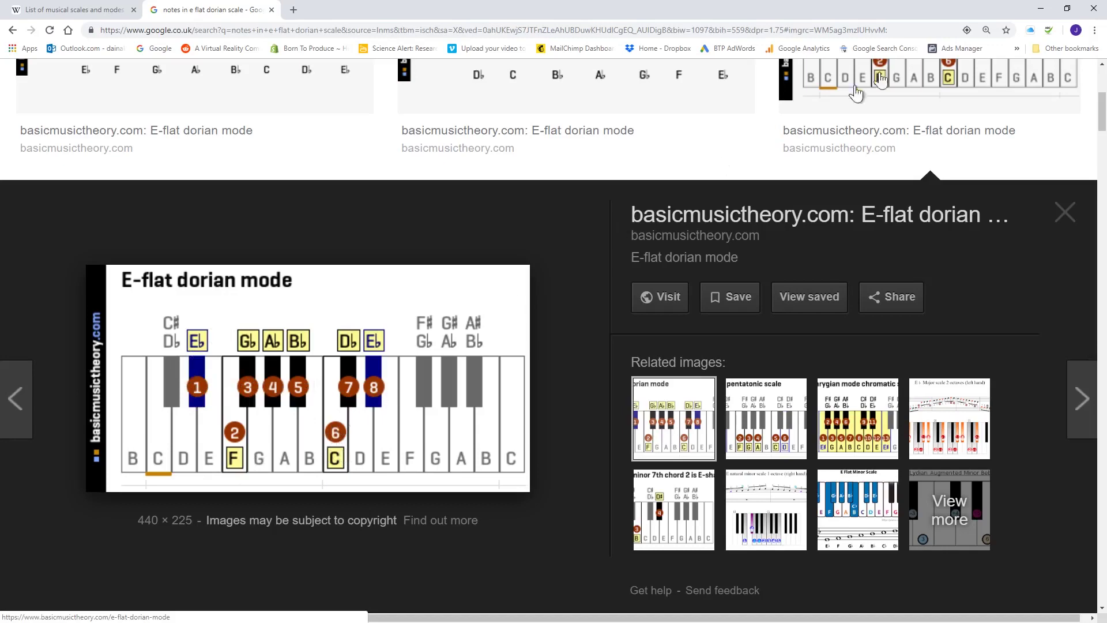
Switch to Cubase and add a Retrologue instrument track below the Drum Beat Main track.
click(1041, 8)
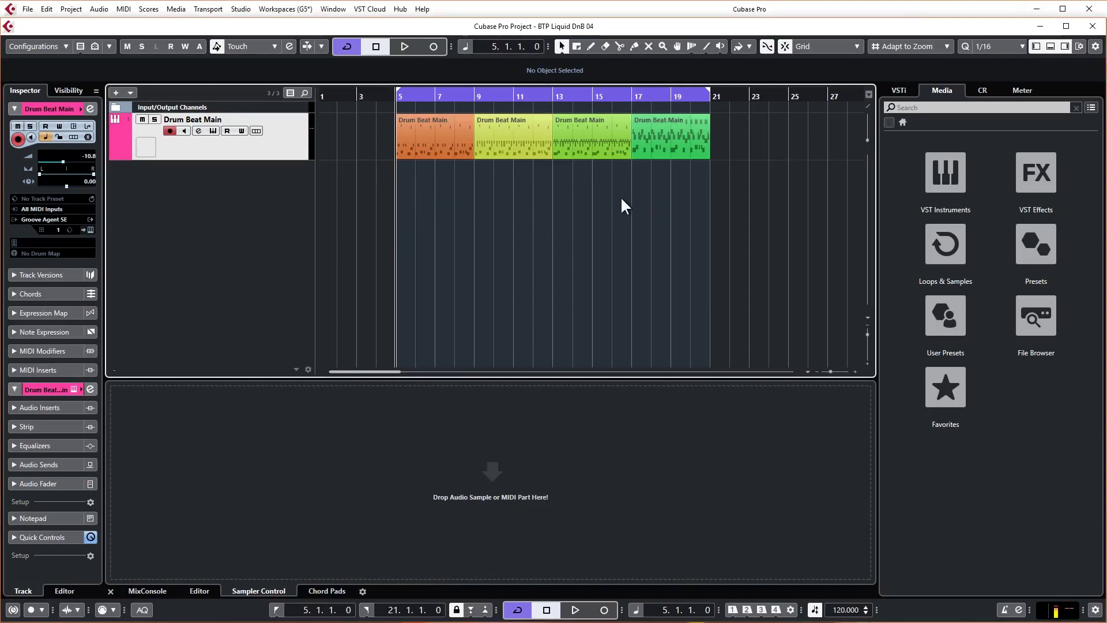
click(943, 174)
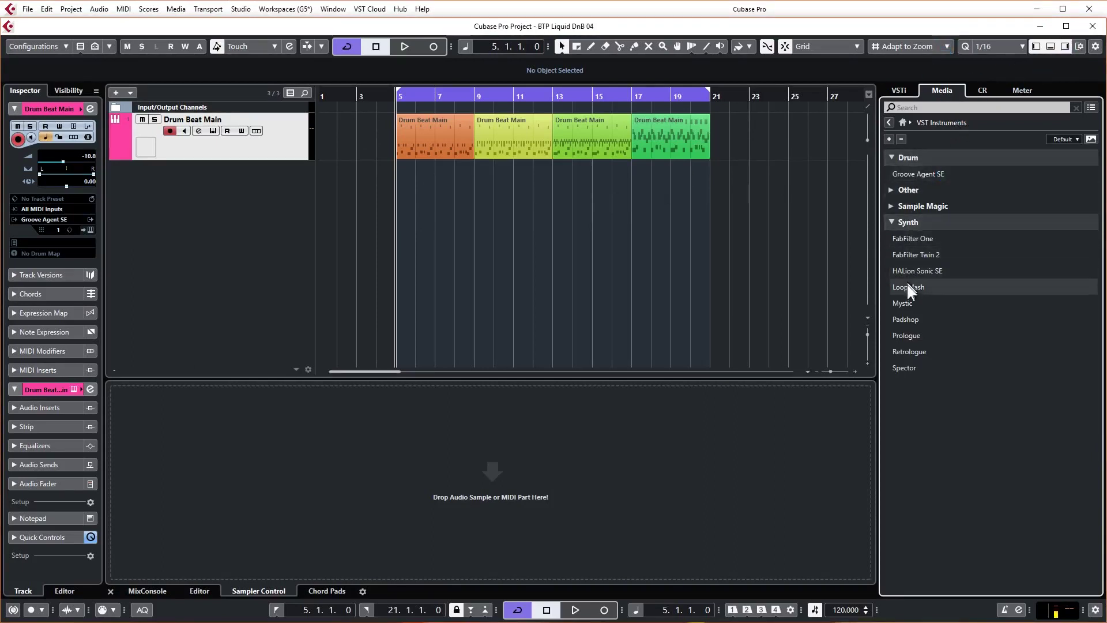
drag(904, 349, 465, 218)
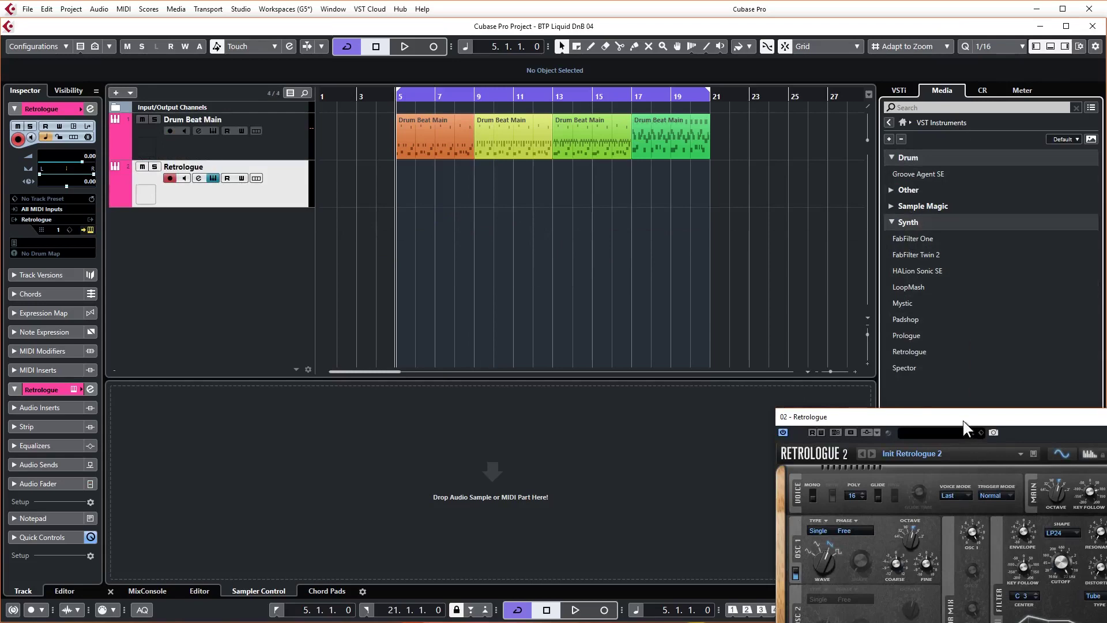
Bring the Retrologue synth window fully into view, audition a note on its keyboard and close the window.
drag(963, 417, 464, 121)
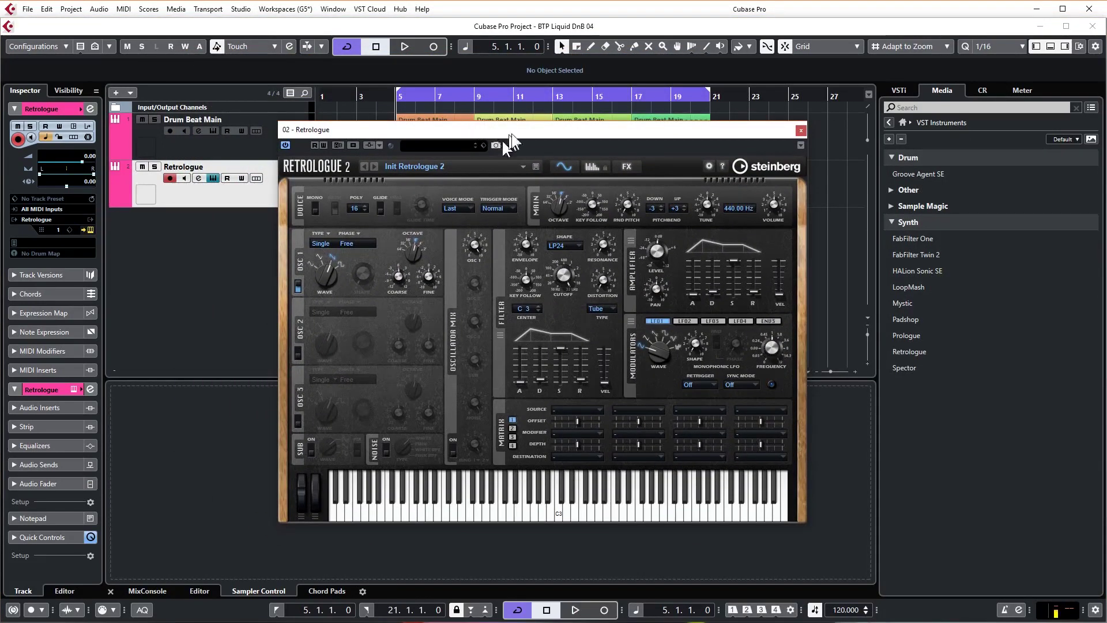
drag(551, 130, 585, 134)
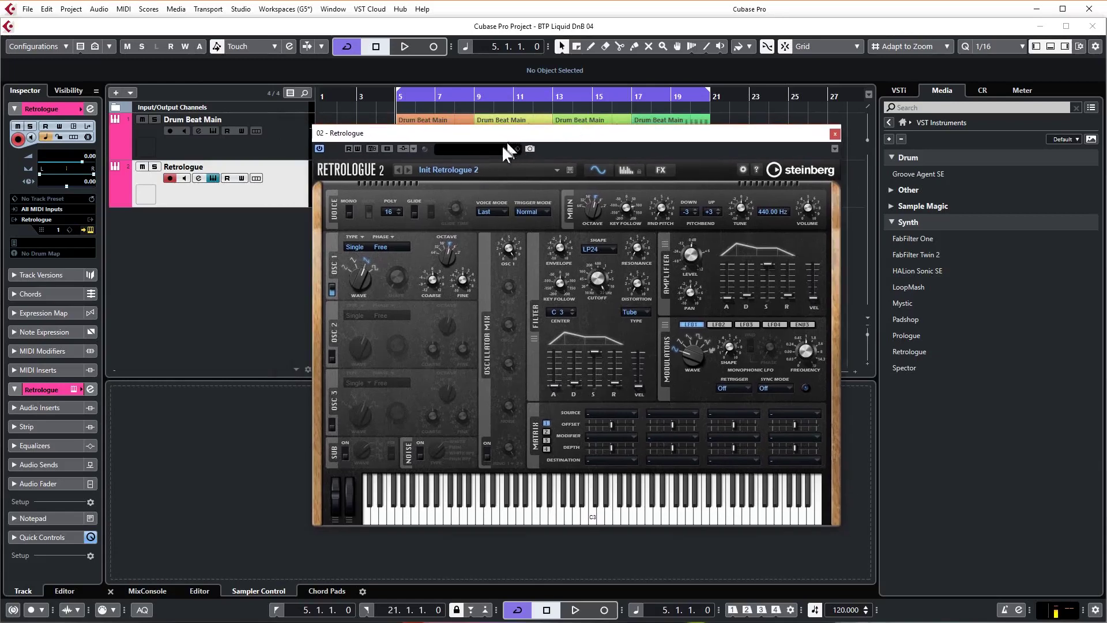
click(576, 512)
click(835, 134)
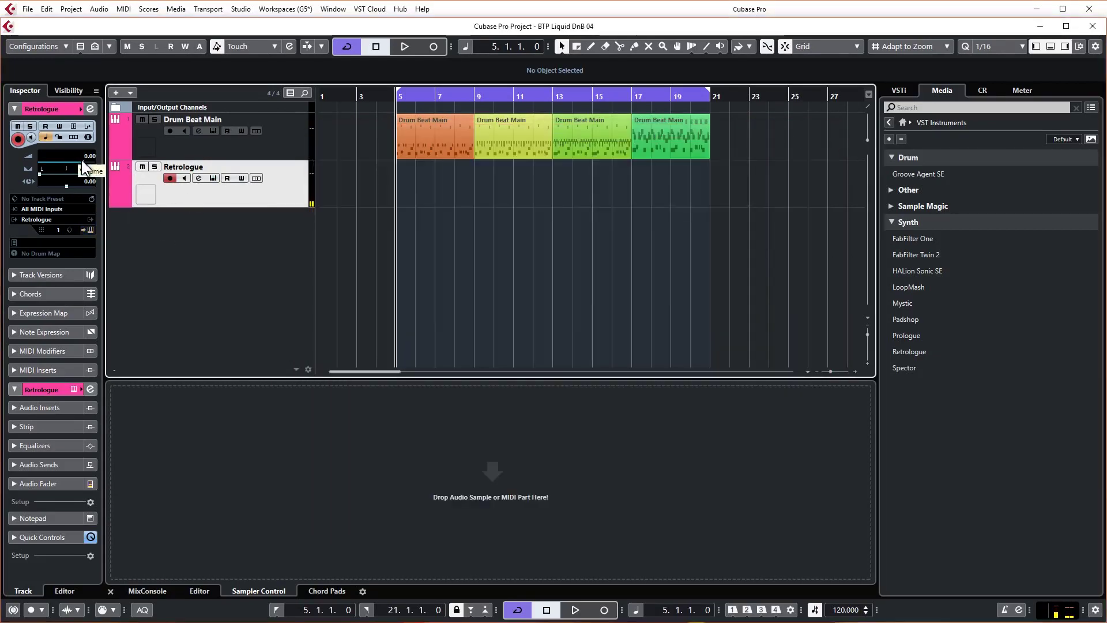
Lower the Retrologue track's volume to -11.1 and show the channel faders in the MixConsole.
drag(81, 159, 61, 161)
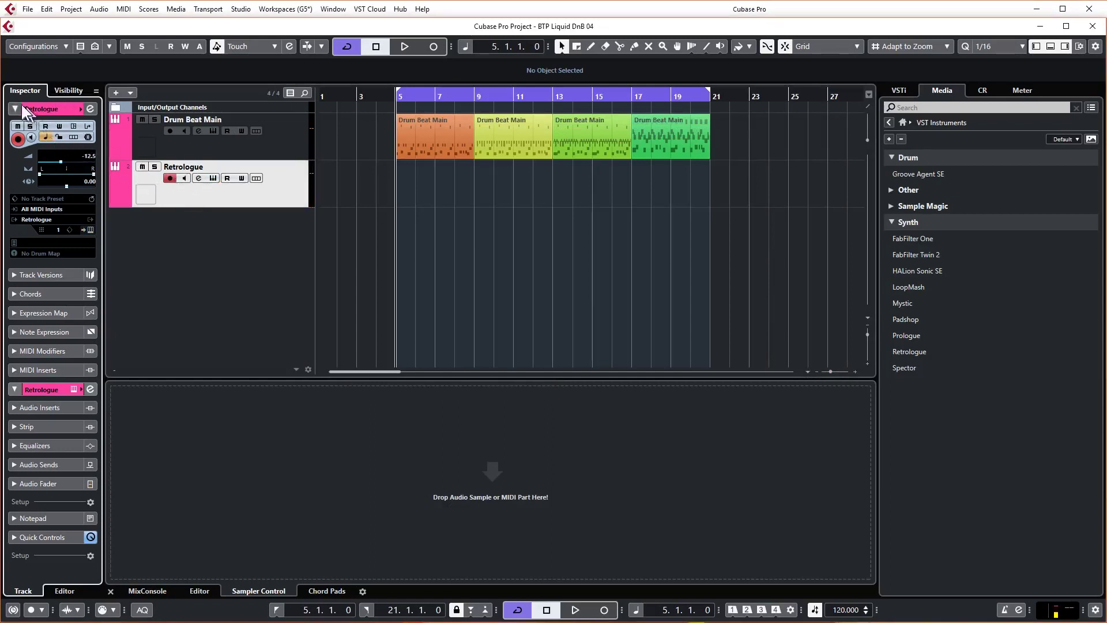
drag(59, 160, 65, 160)
click(148, 585)
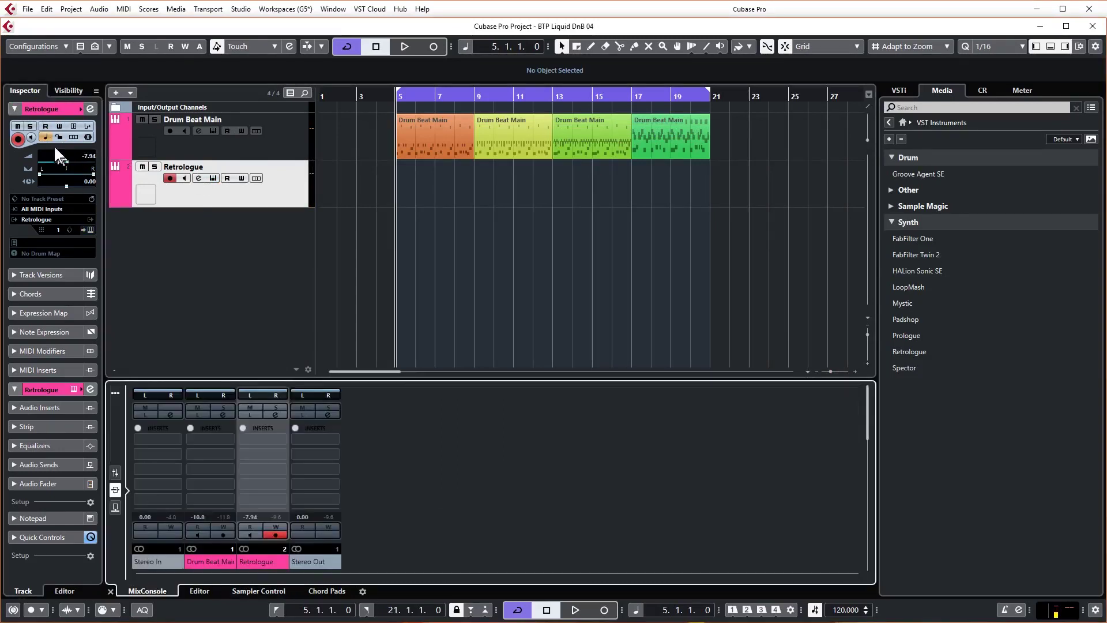
drag(67, 160, 64, 161)
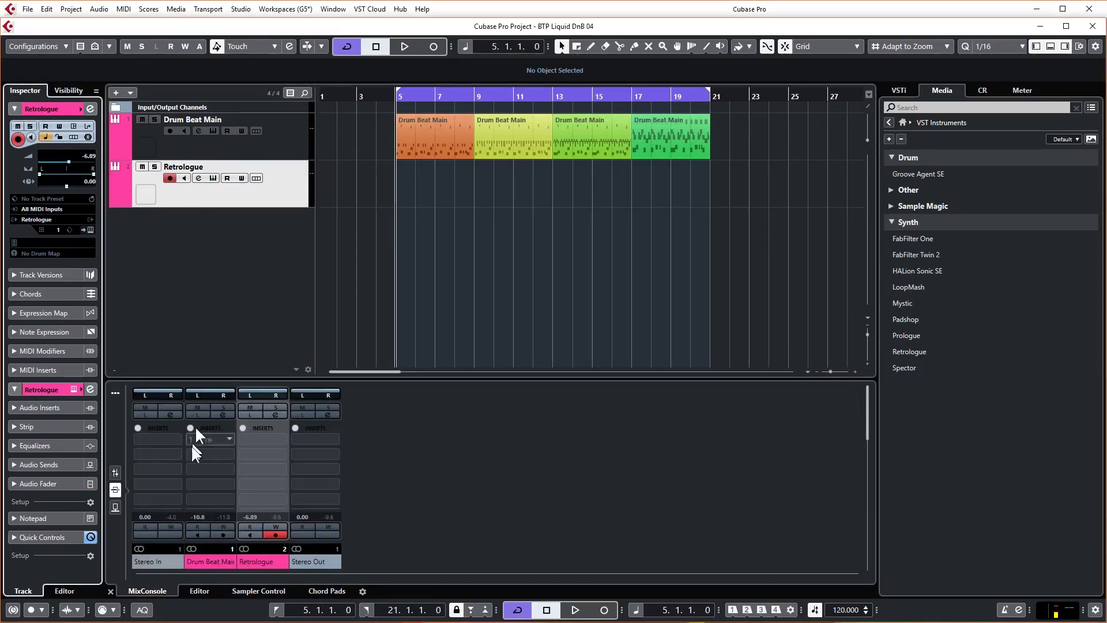
click(115, 472)
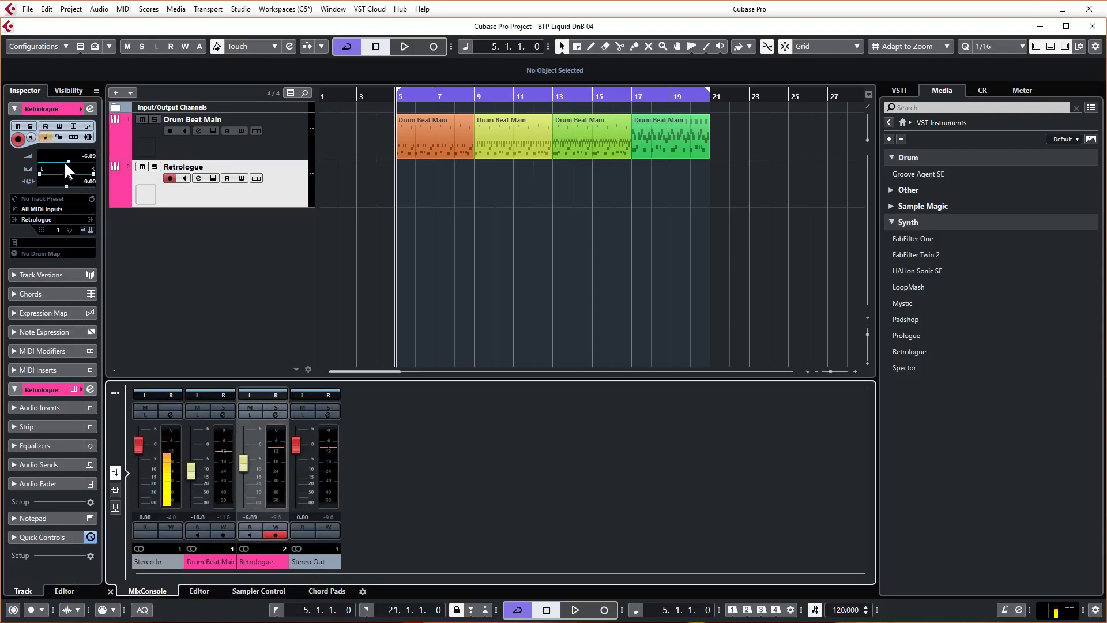
drag(68, 161, 61, 161)
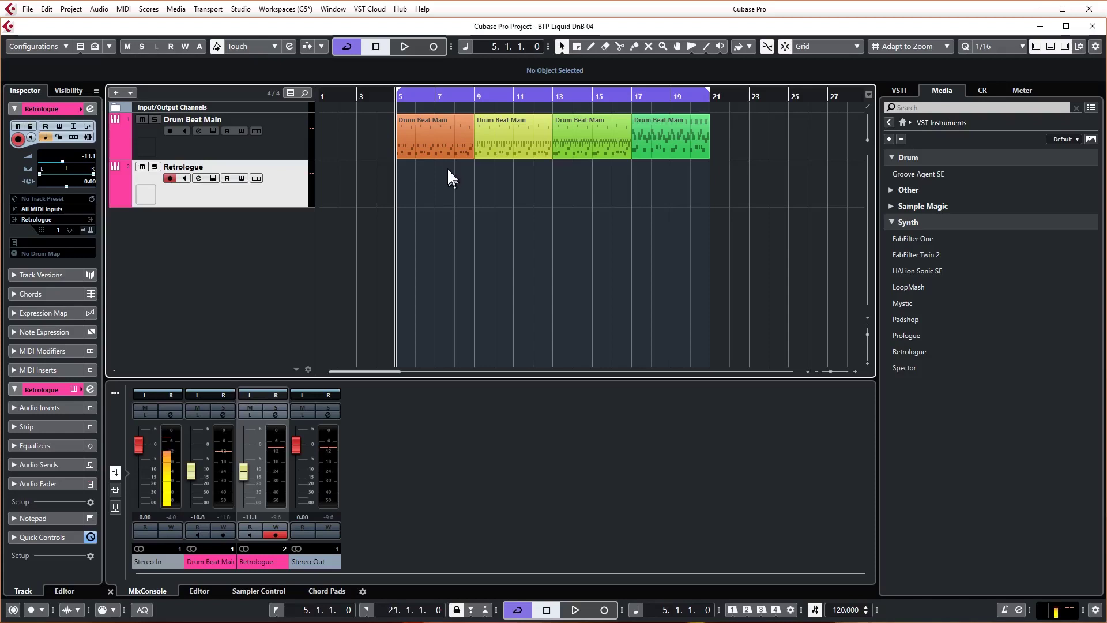
Play back the drum beat and return the playback position to bar 5.
key(space)
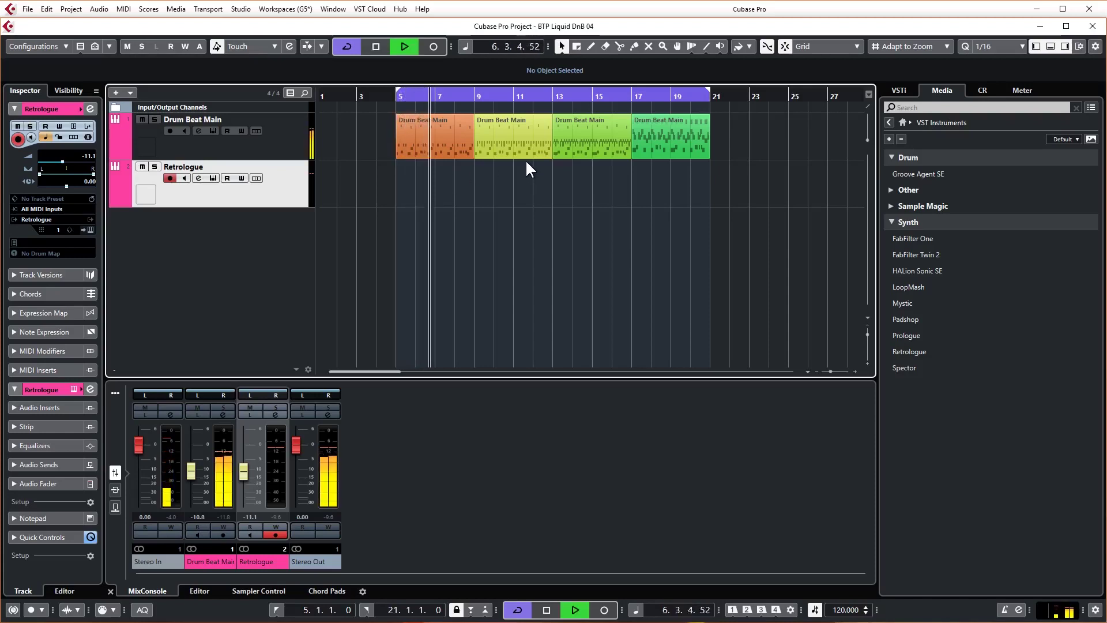
key(space)
click(394, 99)
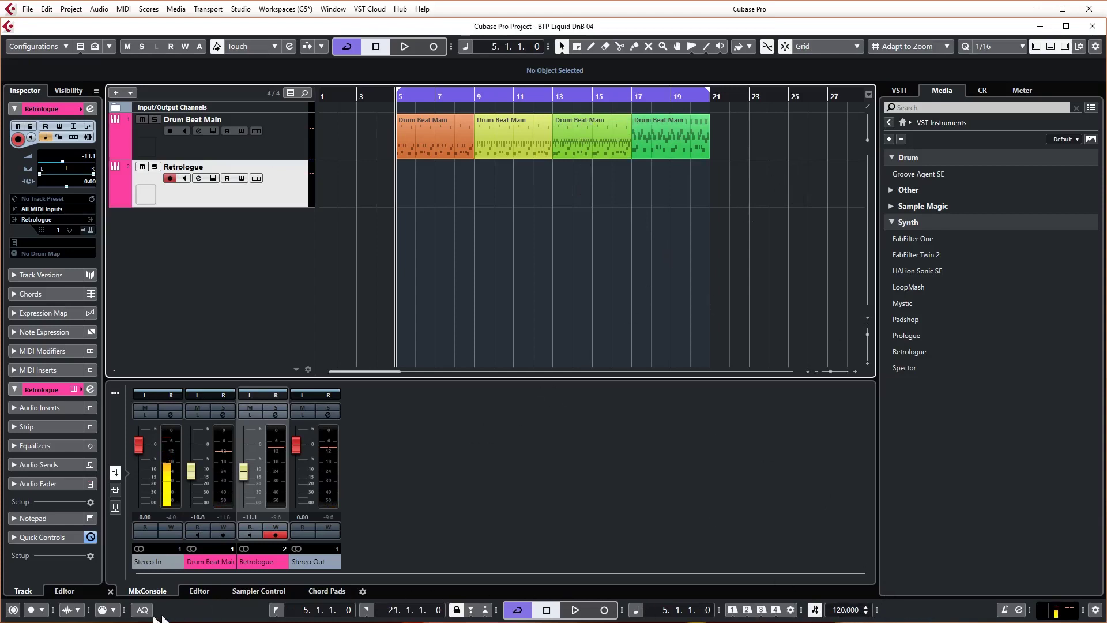
Hide the Transport Bar in the window layout setup and show it again.
click(1080, 46)
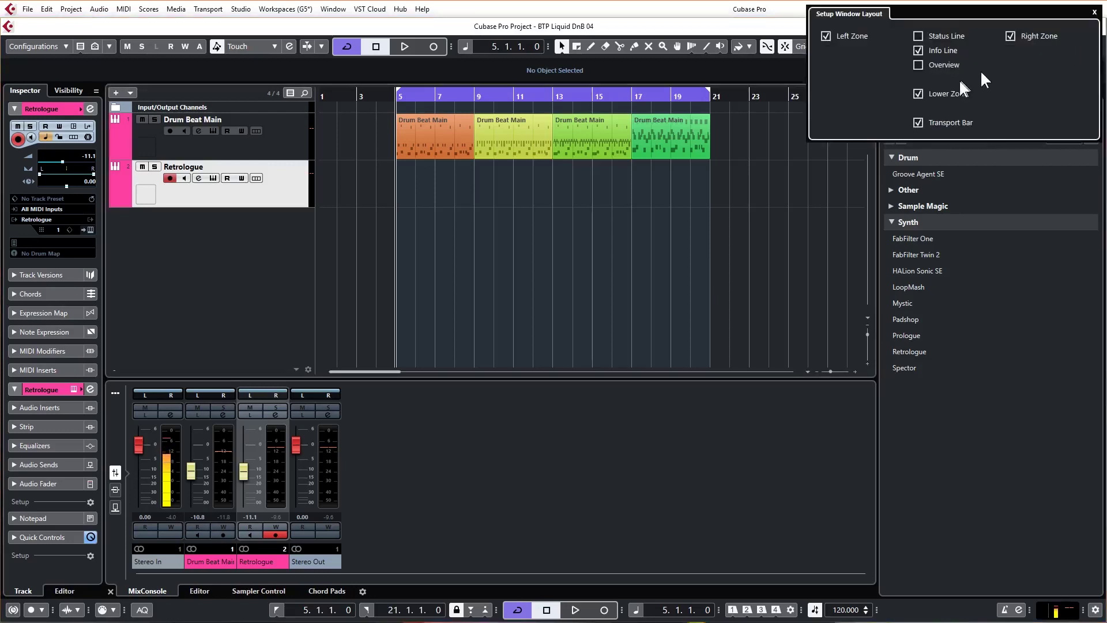
click(918, 122)
click(918, 121)
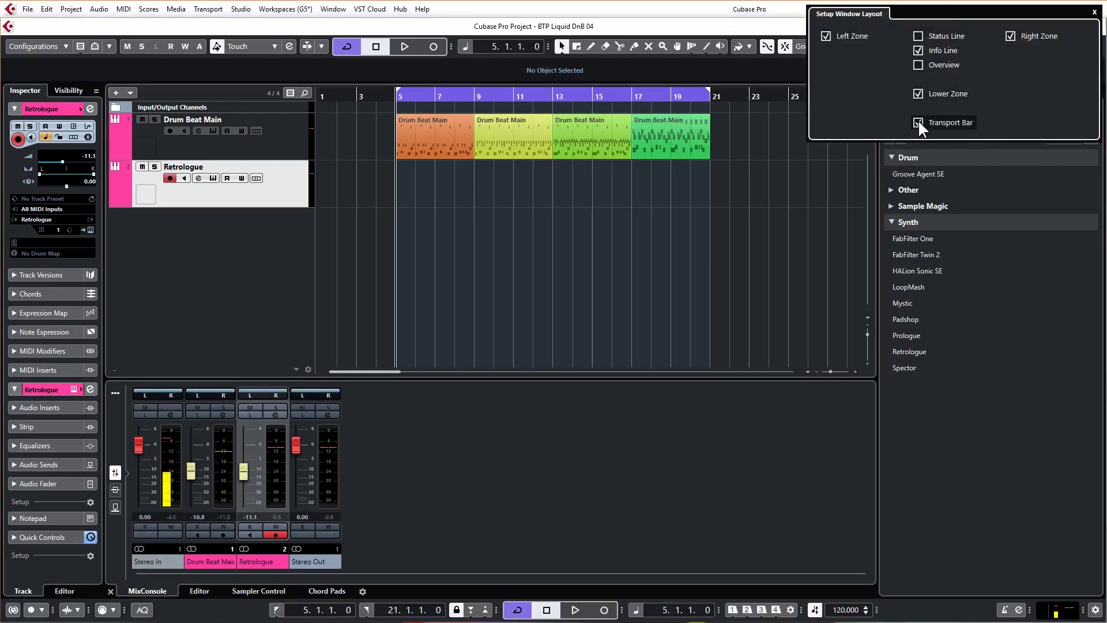
Set the project tempo to 165 and play the drum beat at that tempo.
double_click(846, 610)
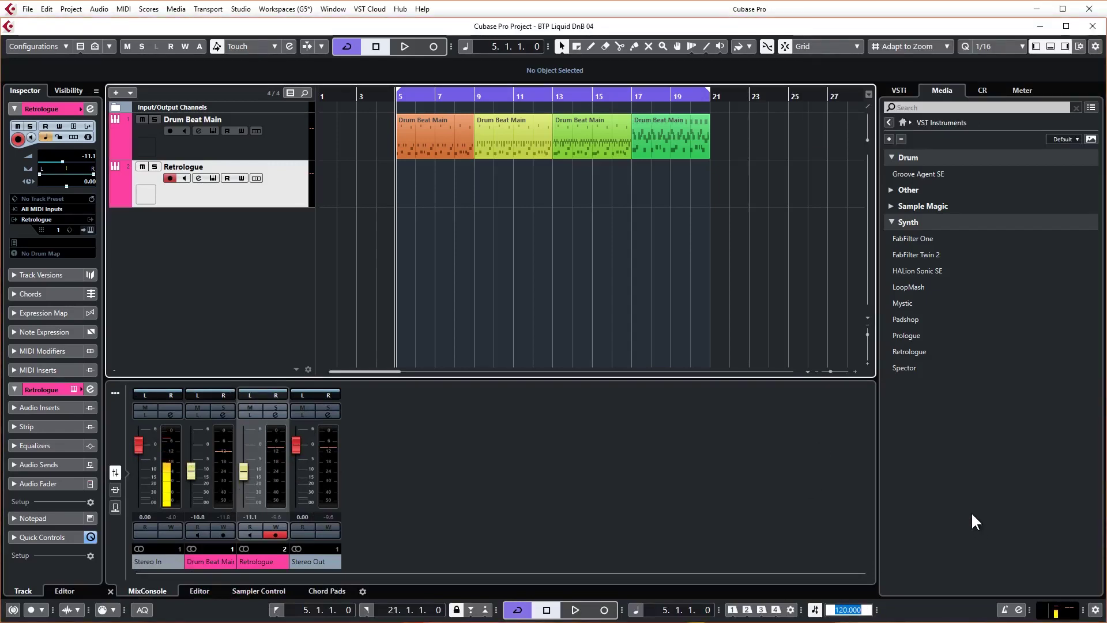
text(165)
key(Return)
key(space)
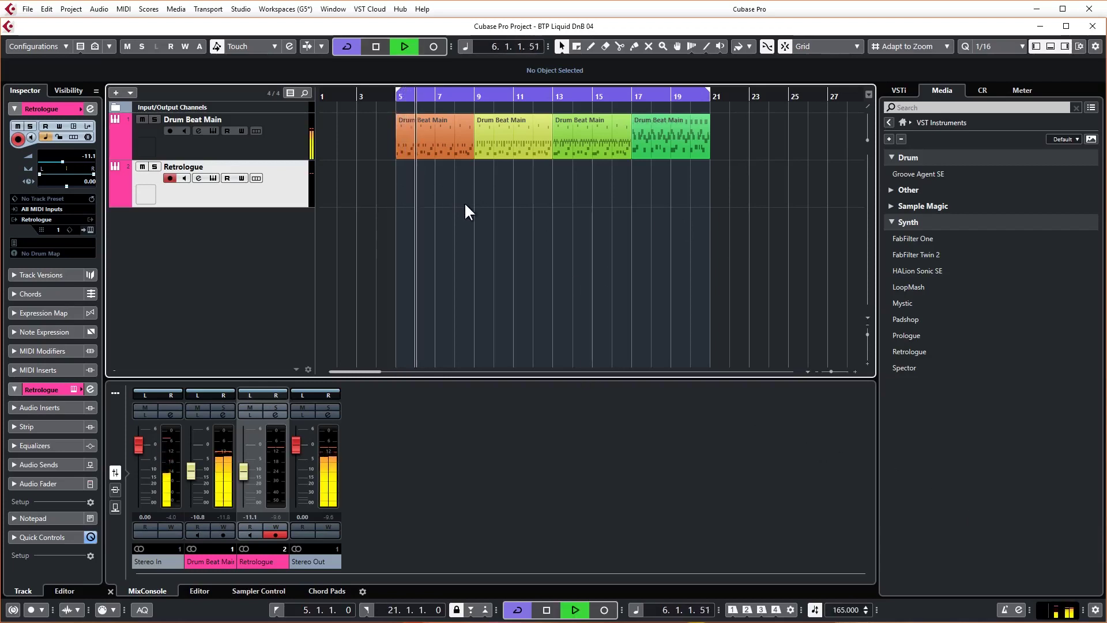
key(space)
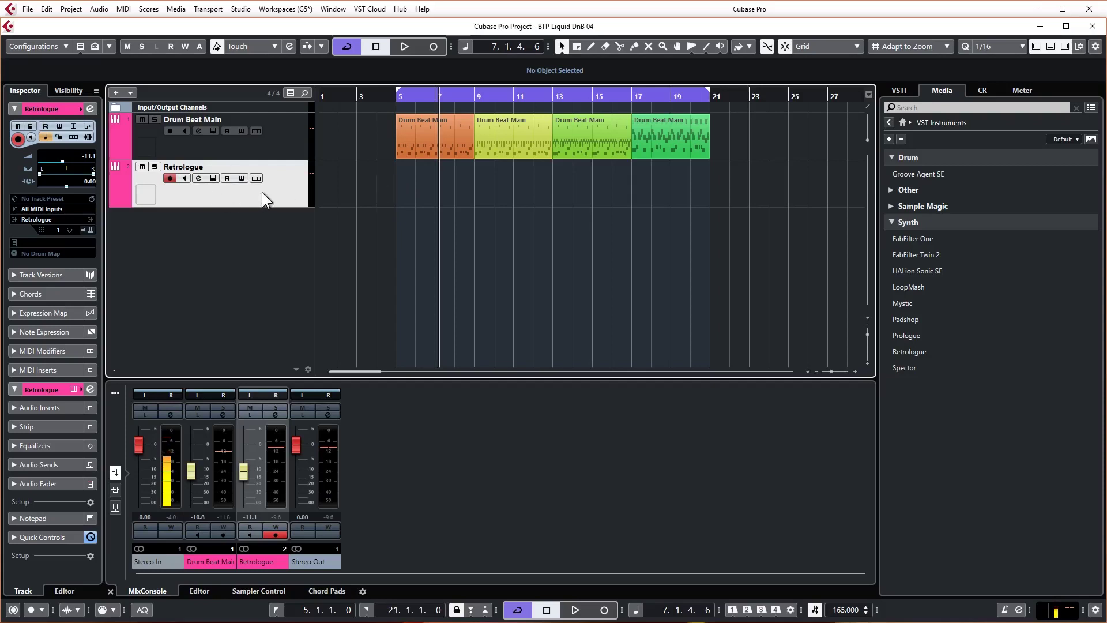
Create a one-bar MIDI part at bar 5 on the Retrologue track and open it in the Key Editor.
click(403, 176)
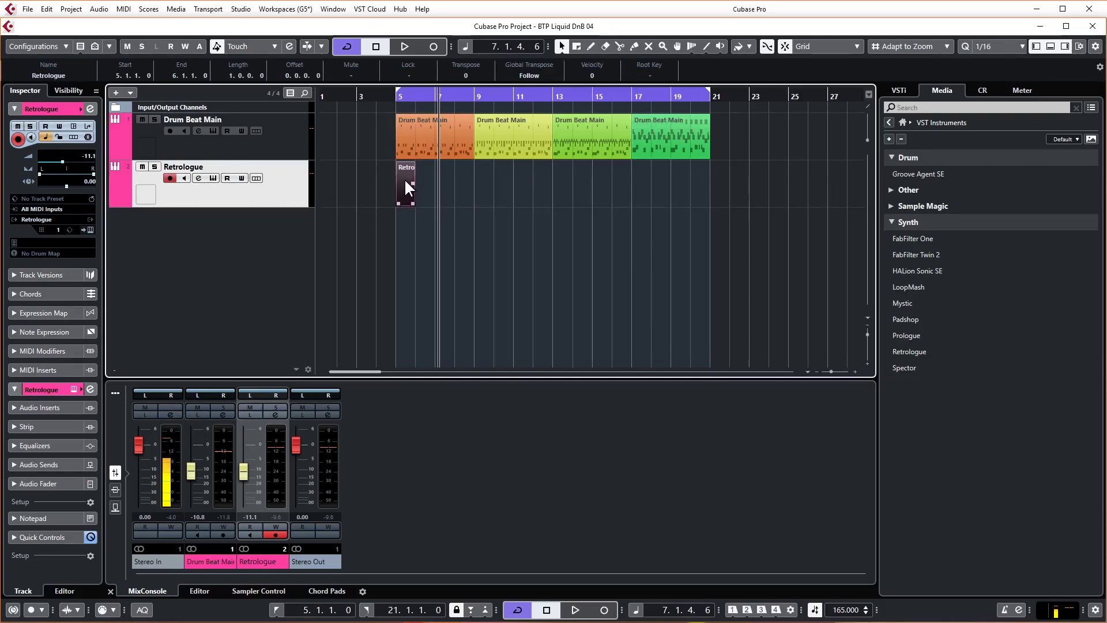
double_click(405, 181)
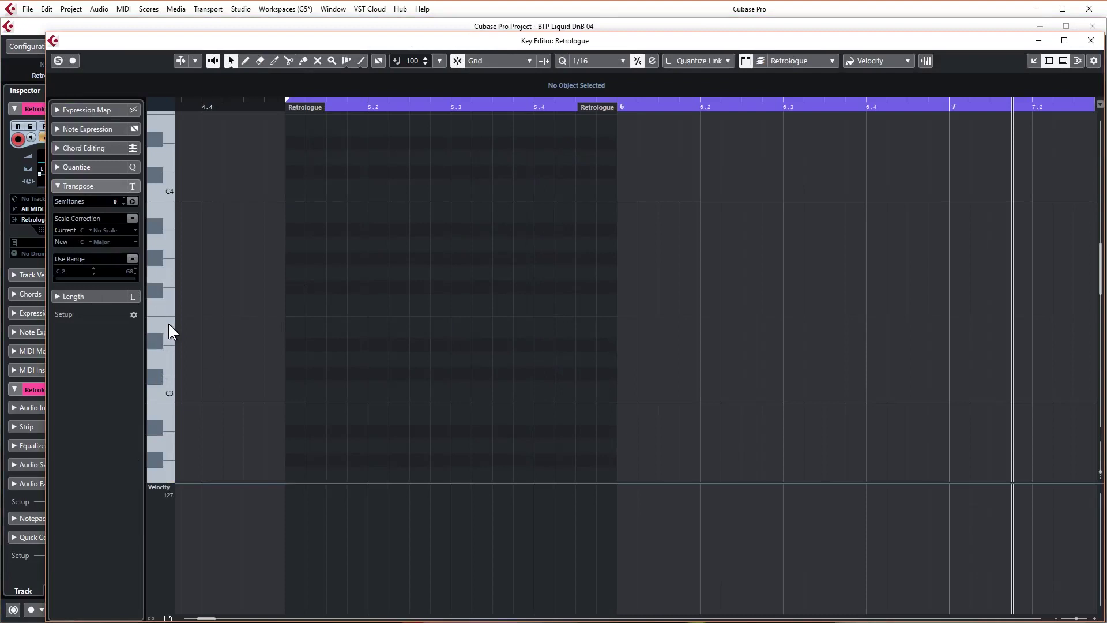
Following the E-flat dorian chart, enter sixteenth notes D#3, F#3, G#3 and A#3 at the start of bar 5.
alt+click(292, 345)
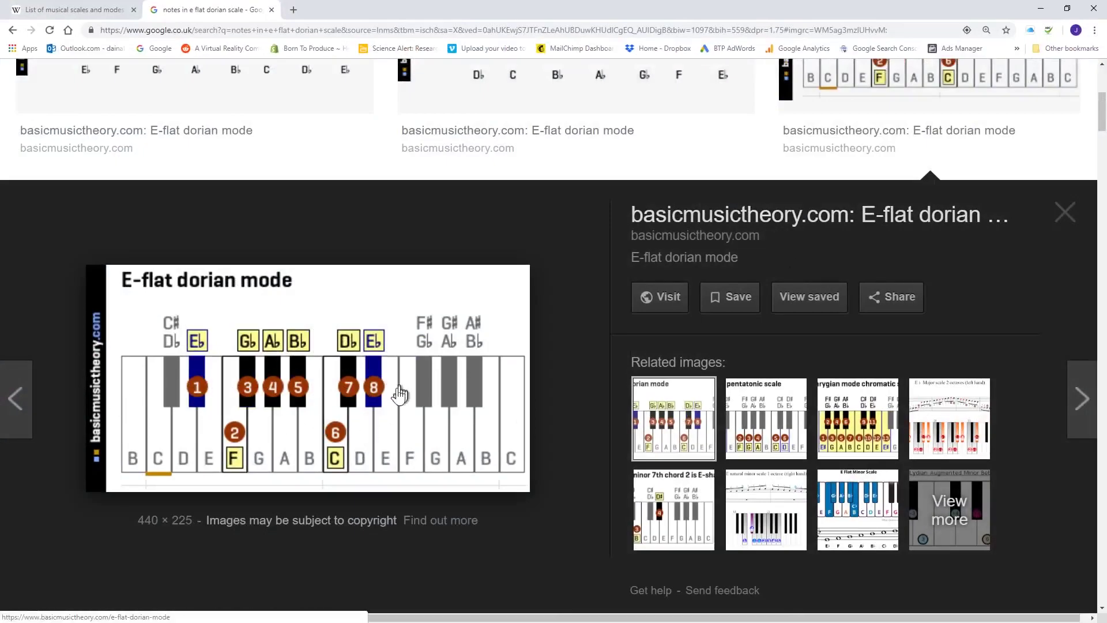
click(1041, 8)
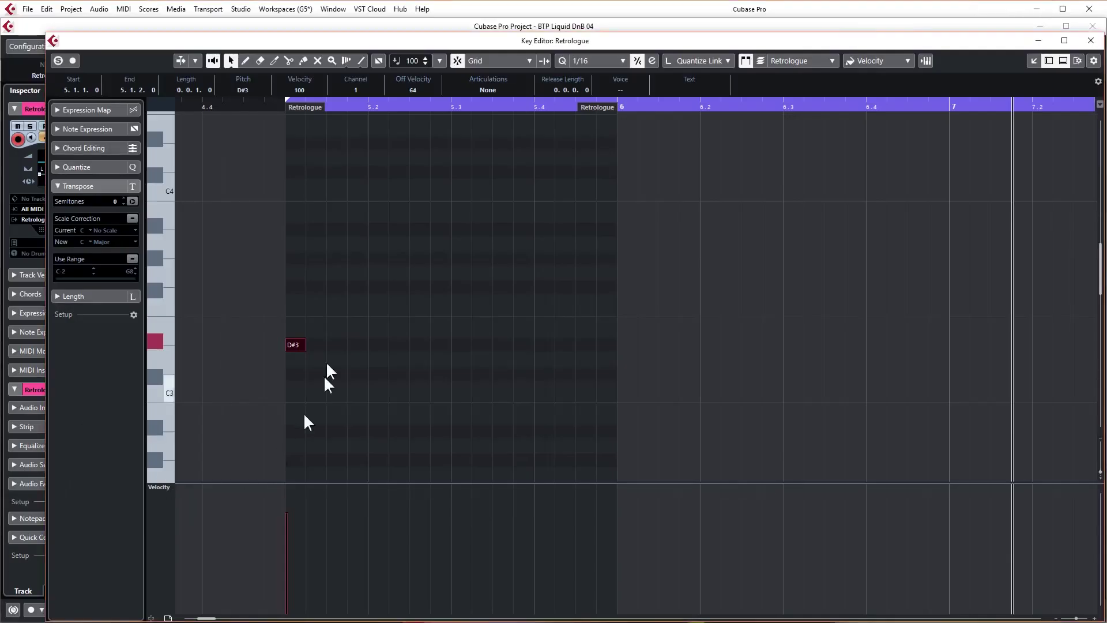
alt+click(294, 287)
alt+click(294, 257)
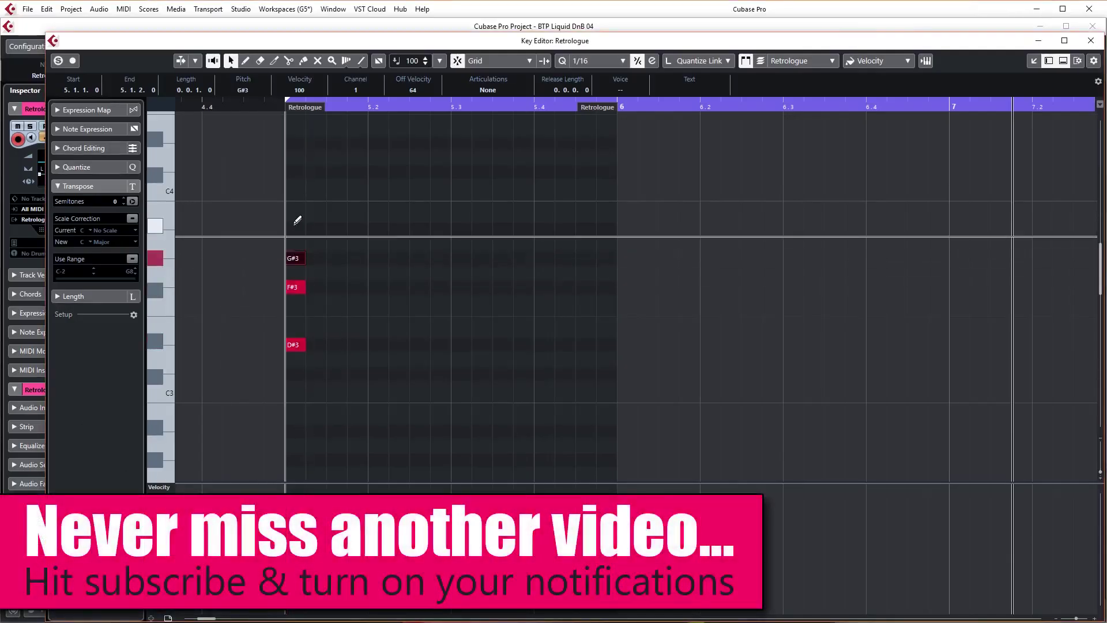
alt+click(294, 215)
drag(293, 215, 296, 229)
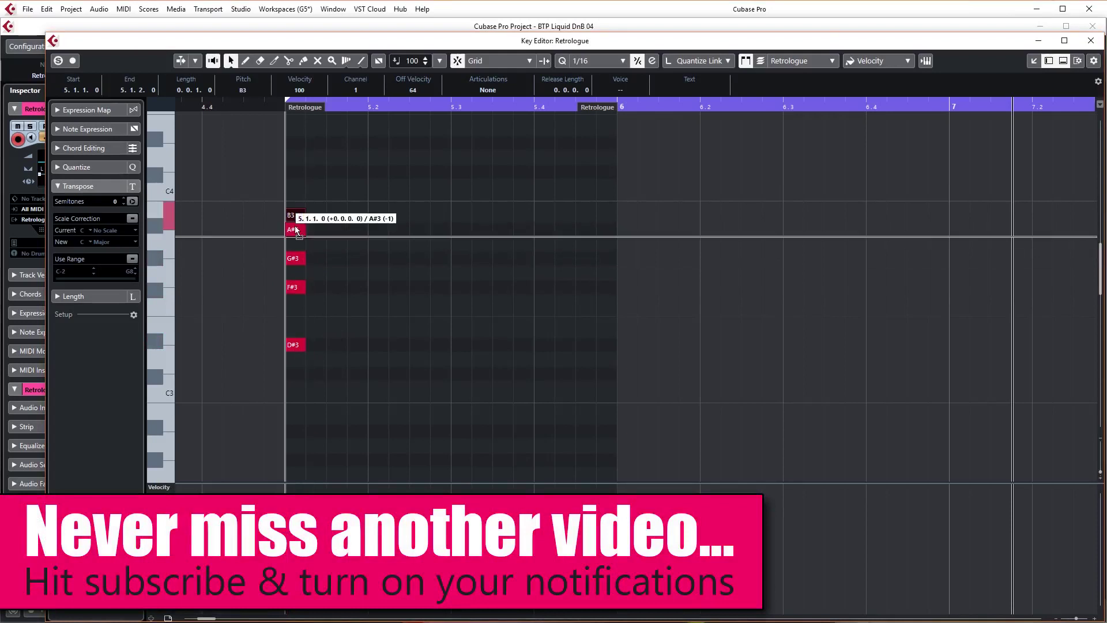
Add C#4, C4 and F3 at the start of bar 5, and remove a trial D#4 from the scale stack.
alt+click(296, 171)
alt+click(296, 186)
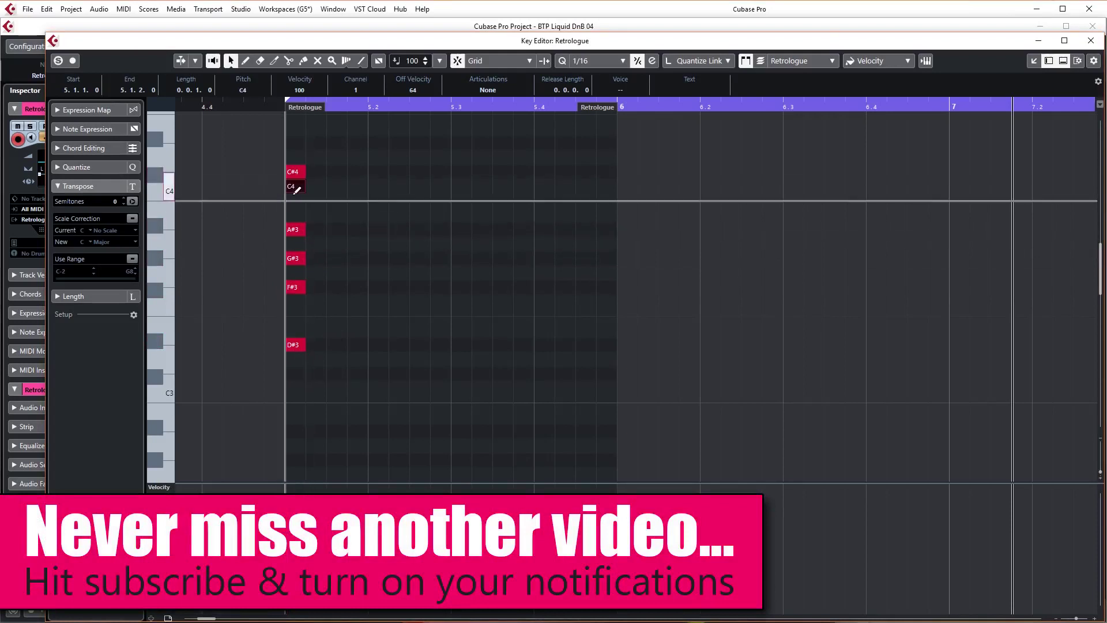
alt+click(295, 301)
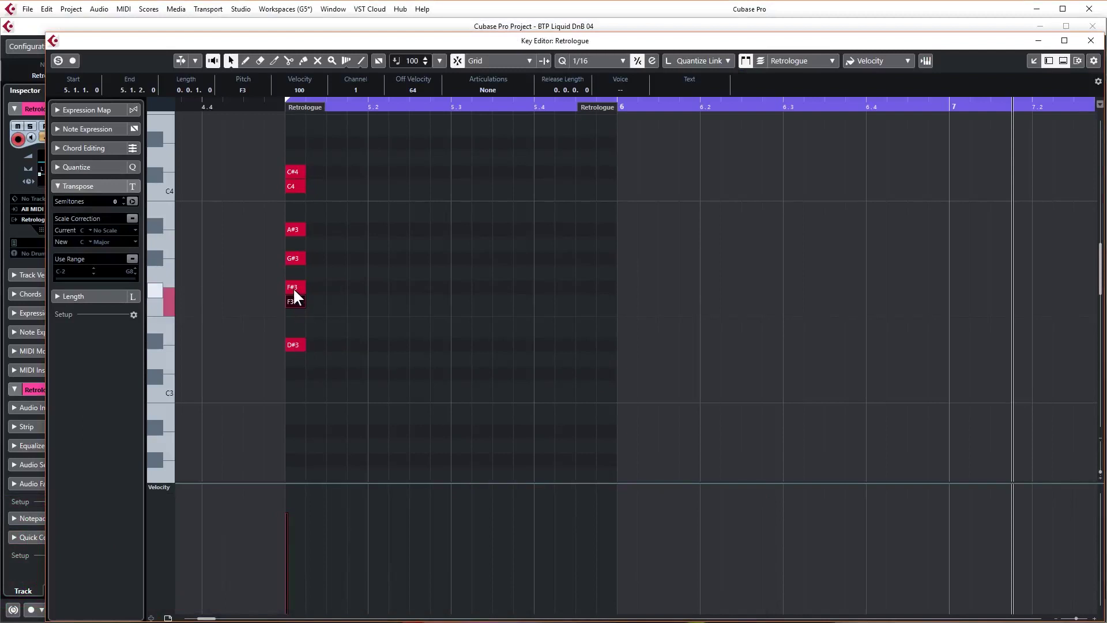
double_click(295, 143)
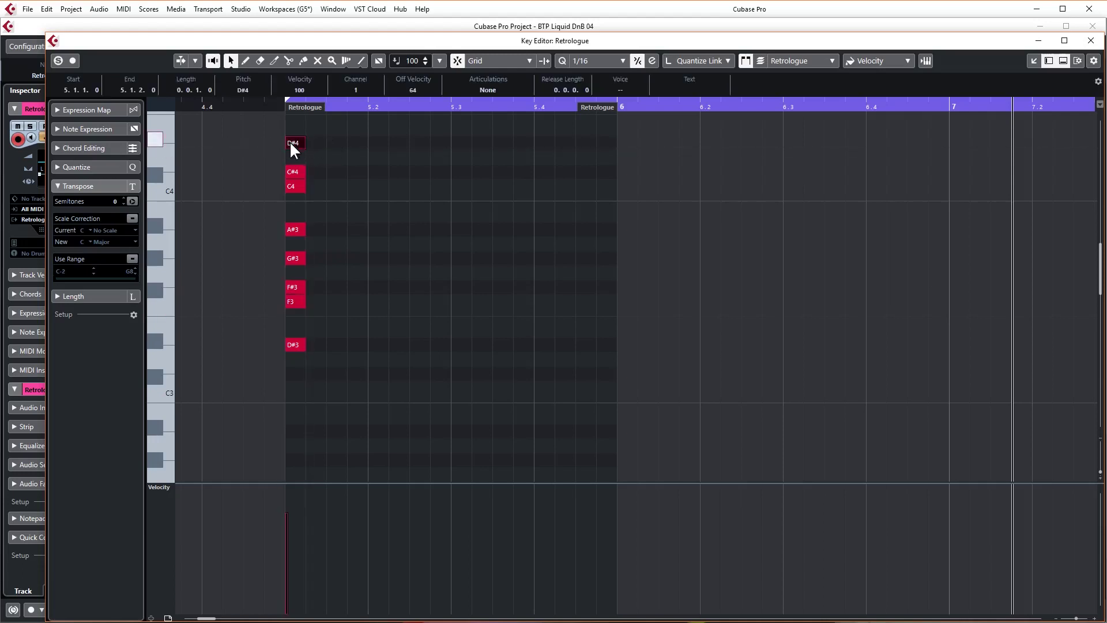
key(Delete)
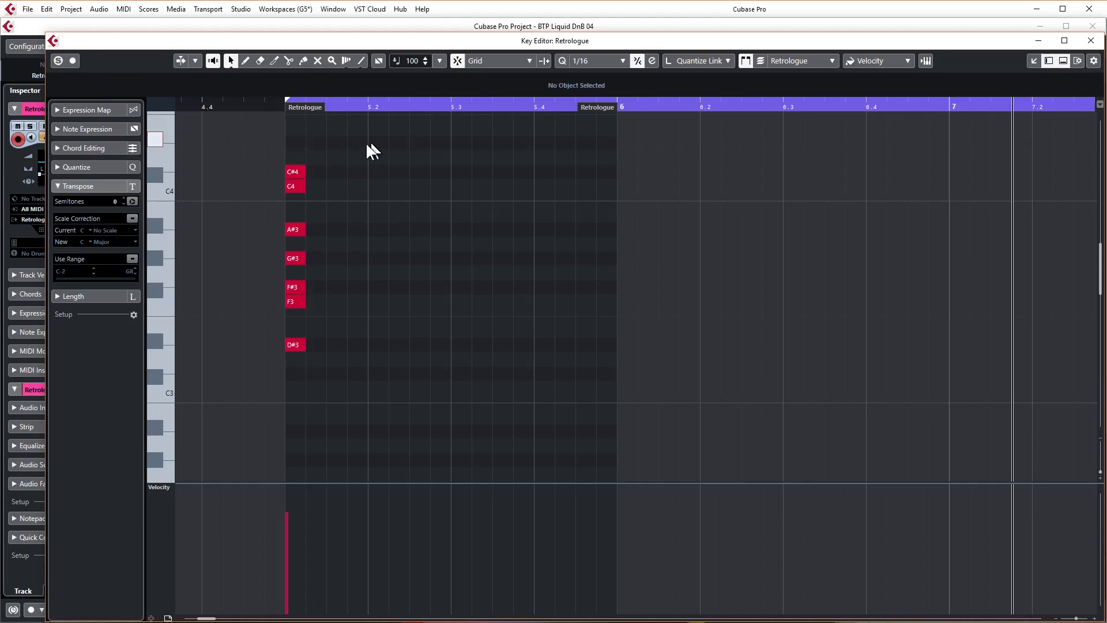
Move all the scale notes one sixteenth earlier to 4.4.4, outside the part, without enlarging the part.
scroll(300, 230, up, 2)
drag(290, 304, 290, 340)
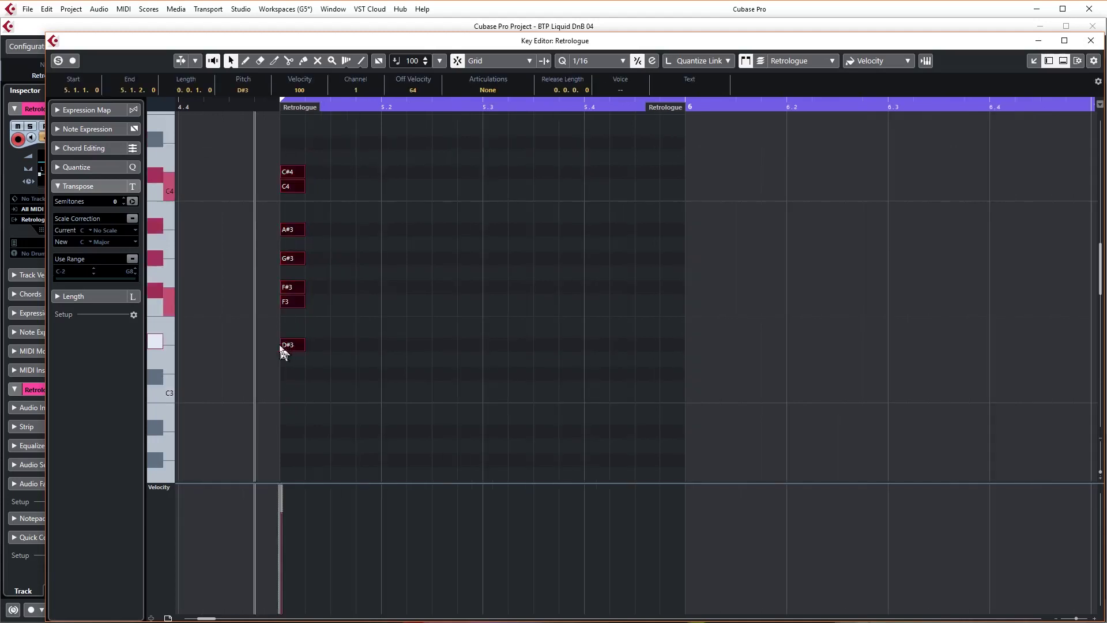
key(ctrl+Left)
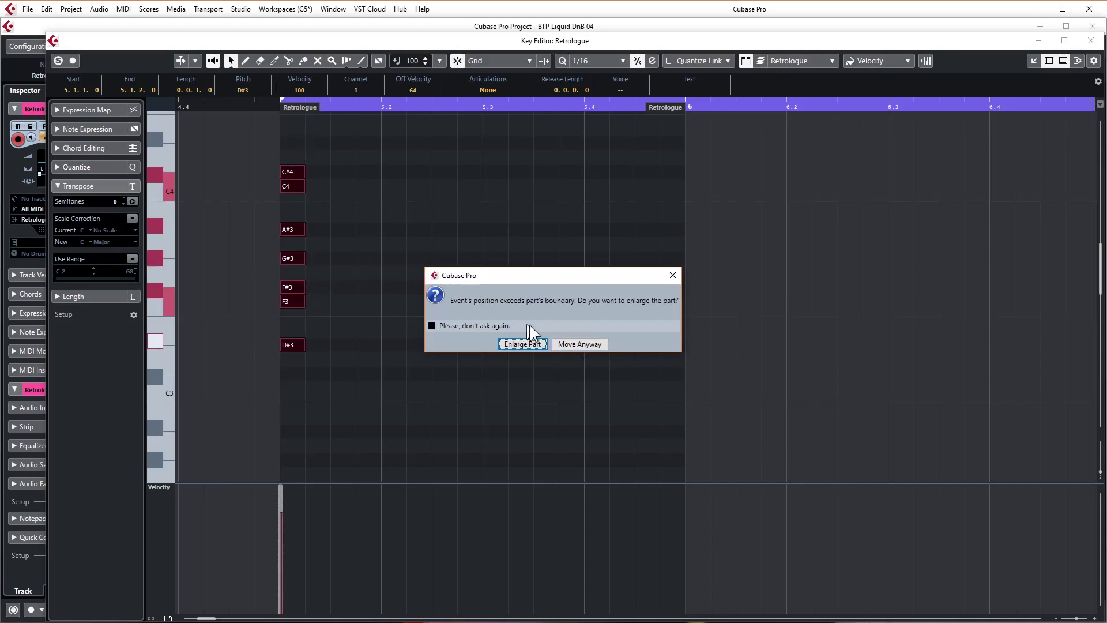
click(573, 344)
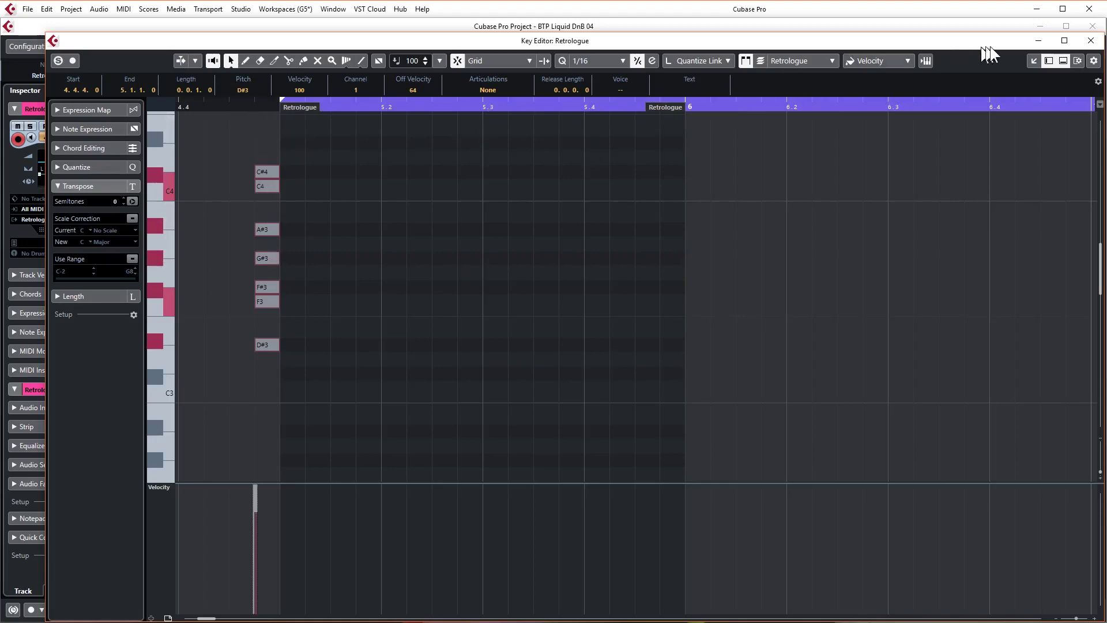
Extend the Retrologue part to eight bars, ending at bar 13, and set the loop range to match it.
click(1089, 42)
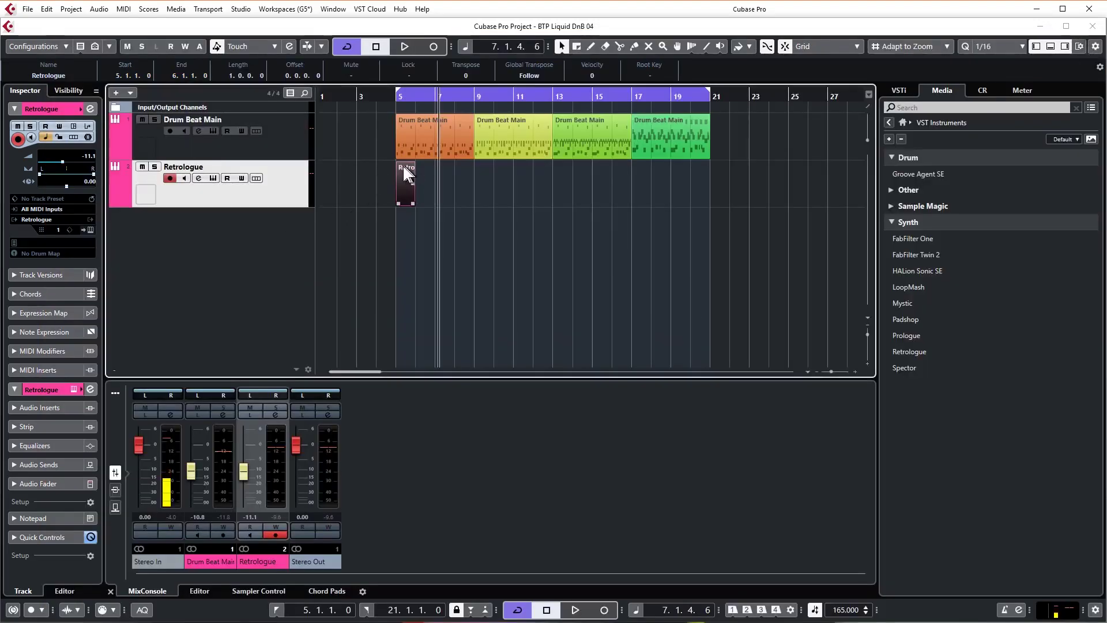
double_click(404, 181)
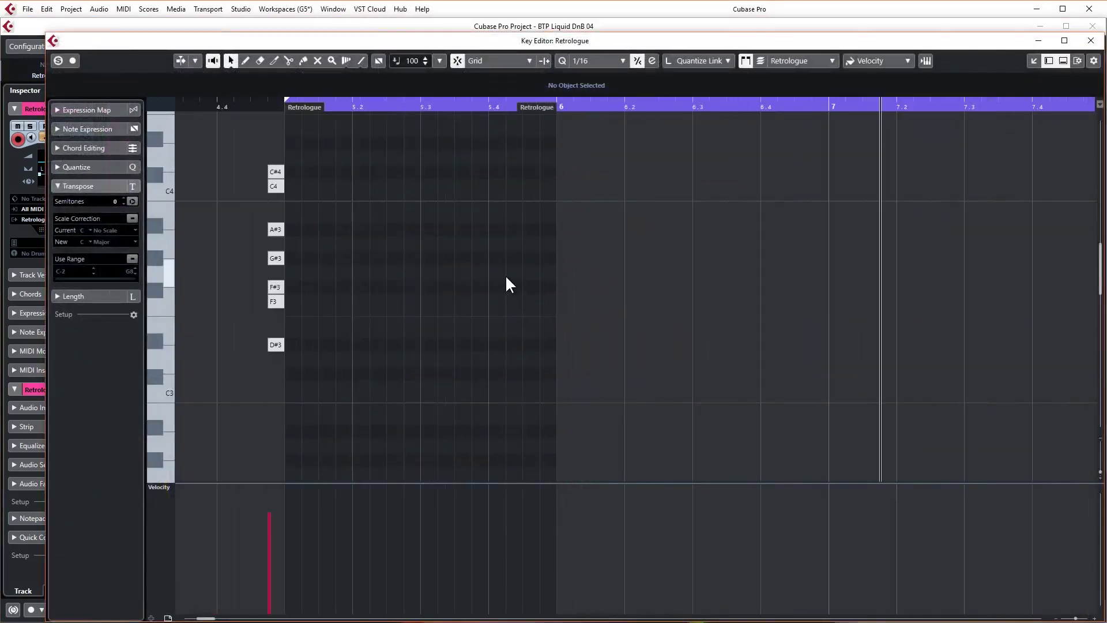
drag(536, 107, 808, 121)
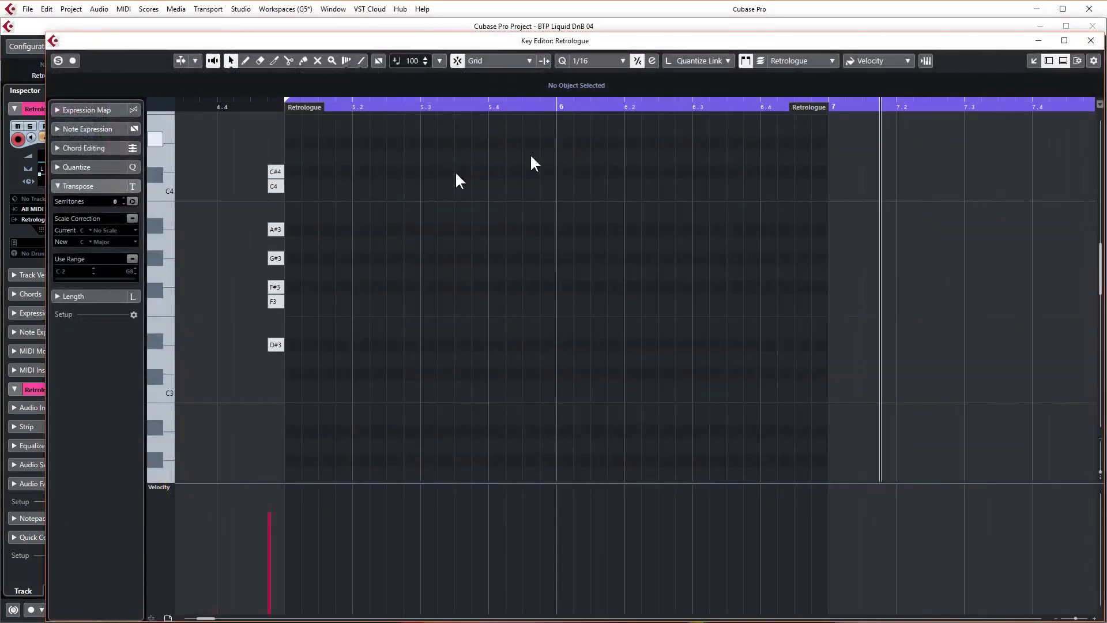
click(1091, 40)
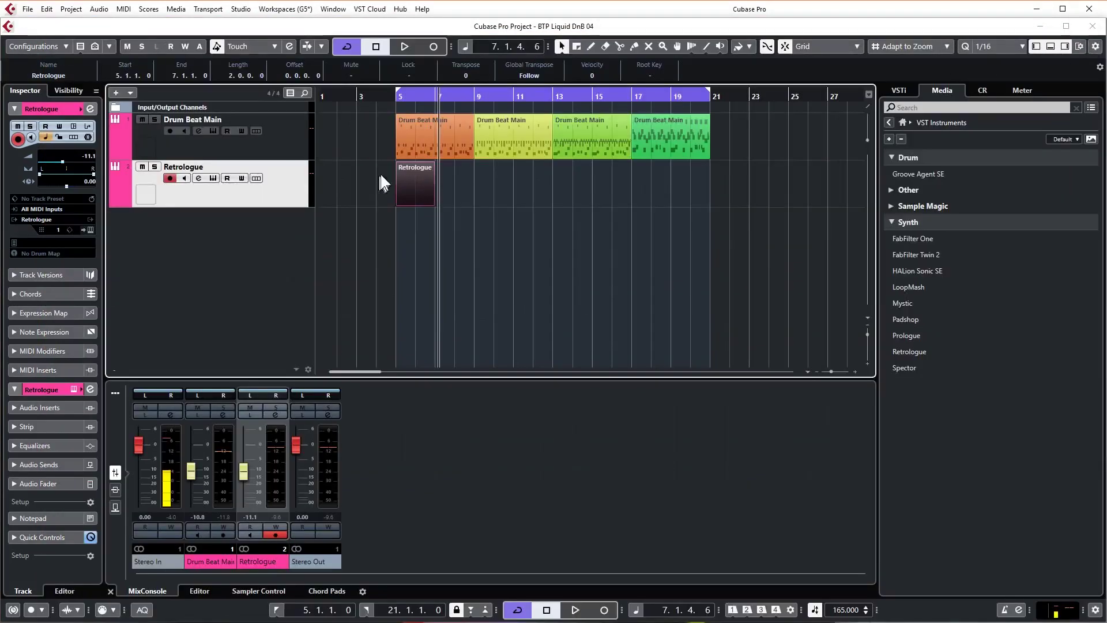
click(414, 190)
double_click(413, 182)
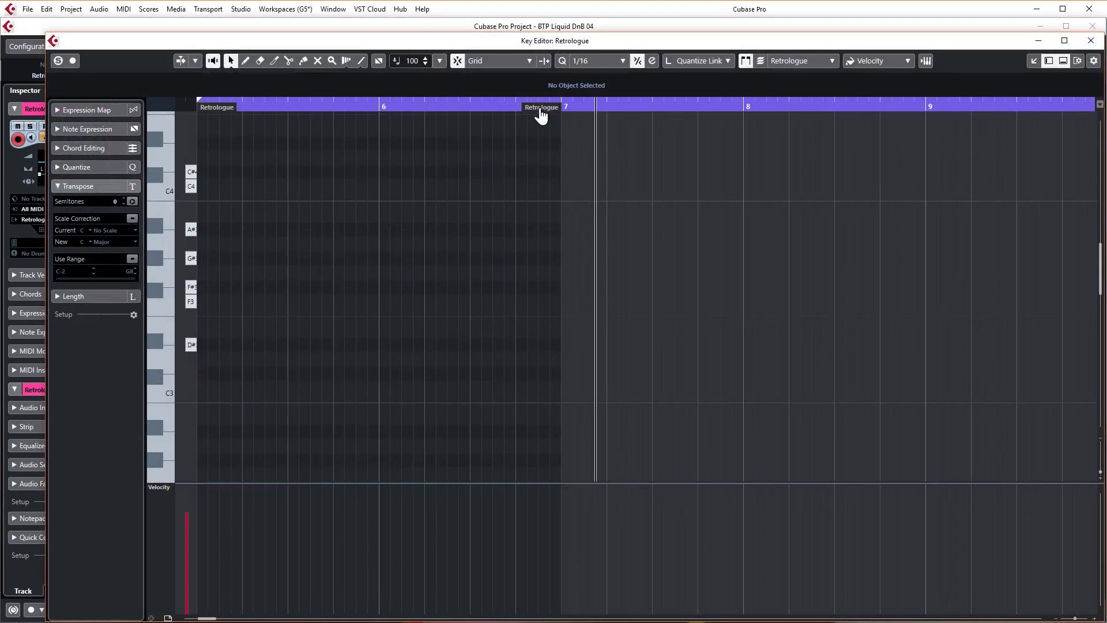
drag(541, 108, 922, 107)
click(1090, 41)
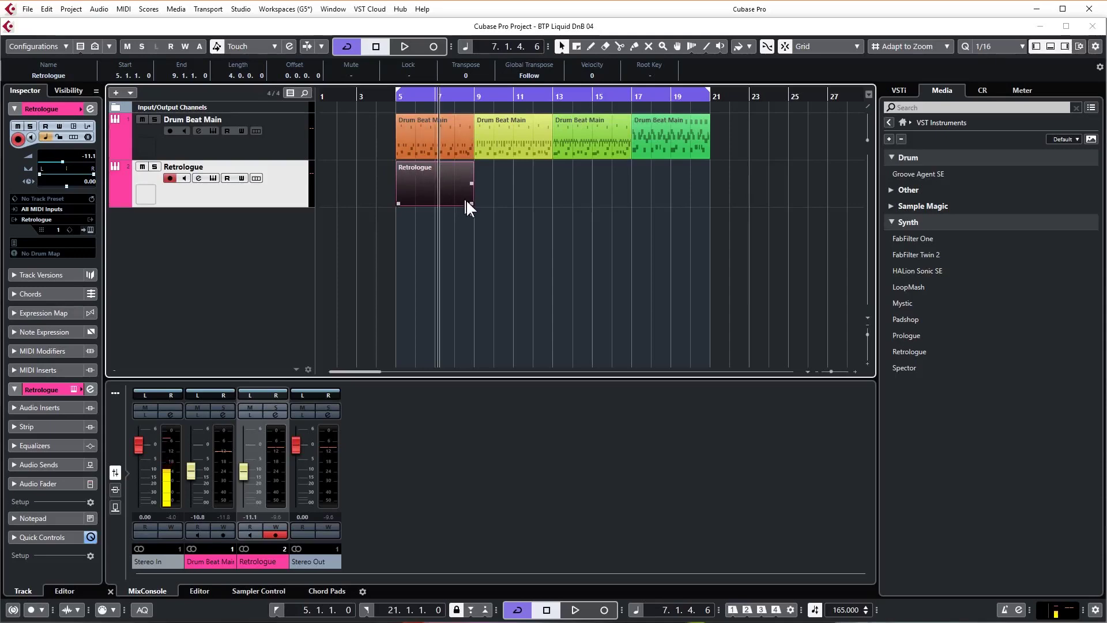
drag(472, 199, 551, 196)
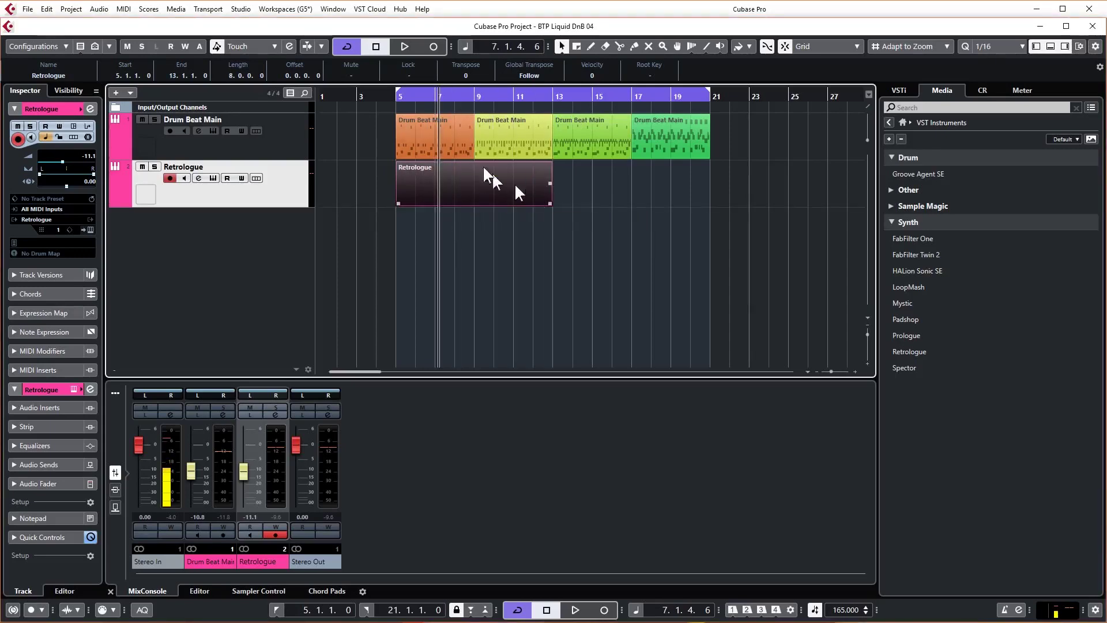
key(p)
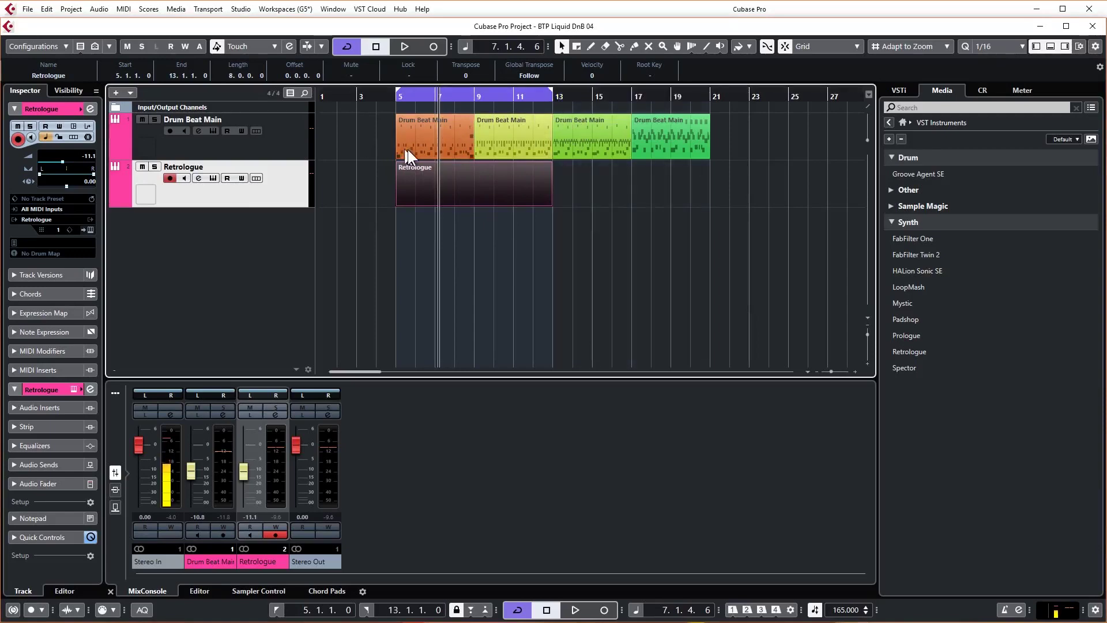
Shift the last three drum beat parts to start at bar 13 and duplicate the first drum part into bar 9.
scroll(583, 202, up, 2)
drag(766, 133, 563, 132)
click(484, 129)
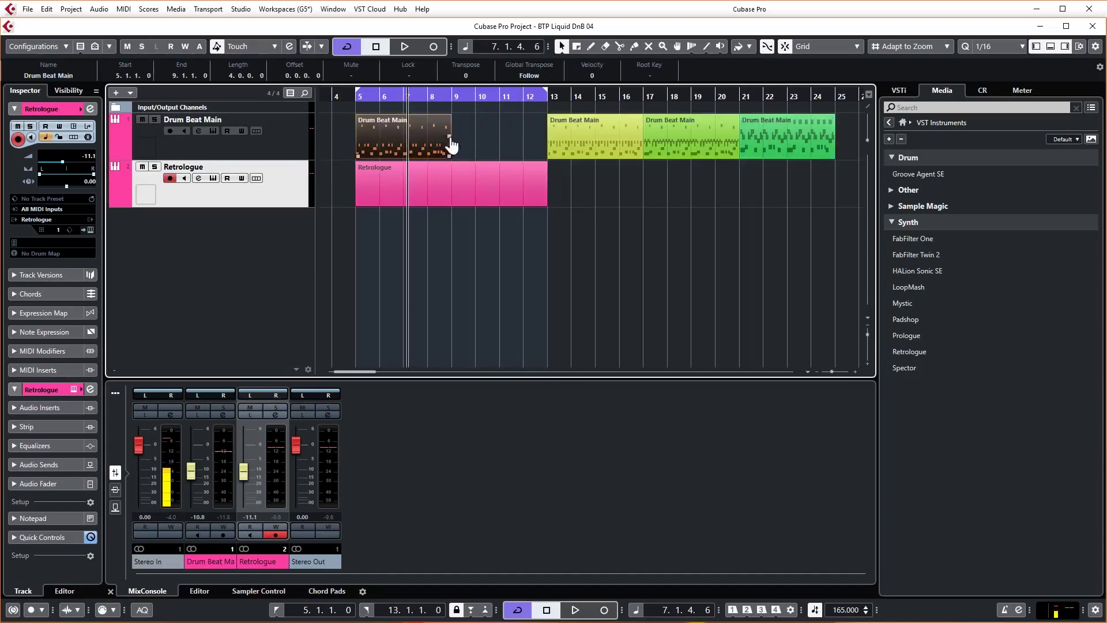
key(ctrl+d)
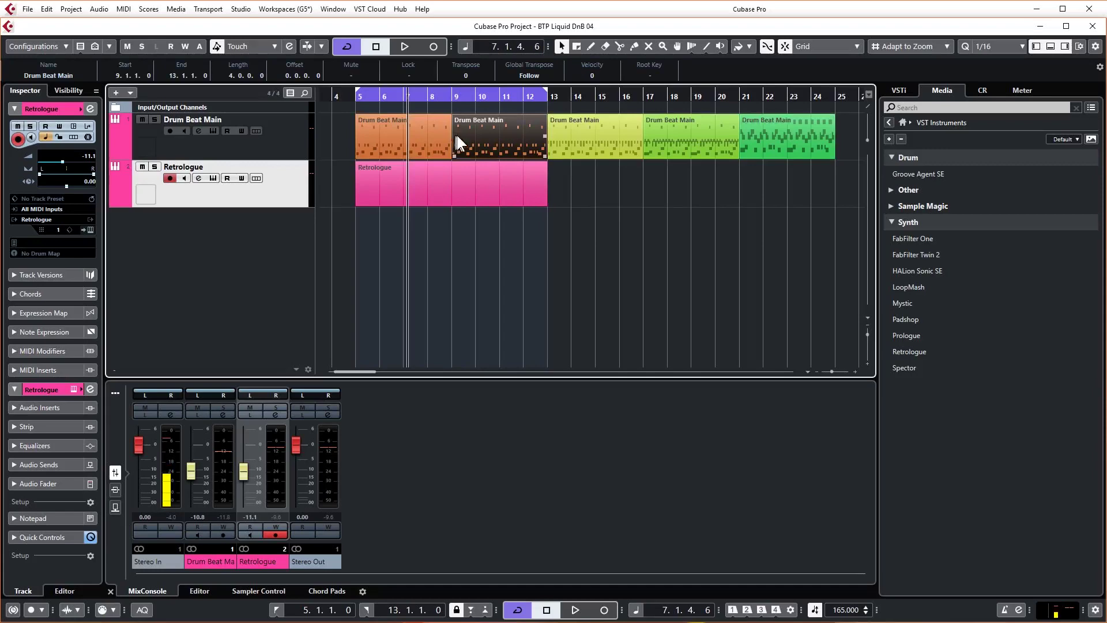
Set the playback position to bar 5 and reopen the Retrologue part in the Key Editor around its scale notes.
click(357, 97)
double_click(503, 167)
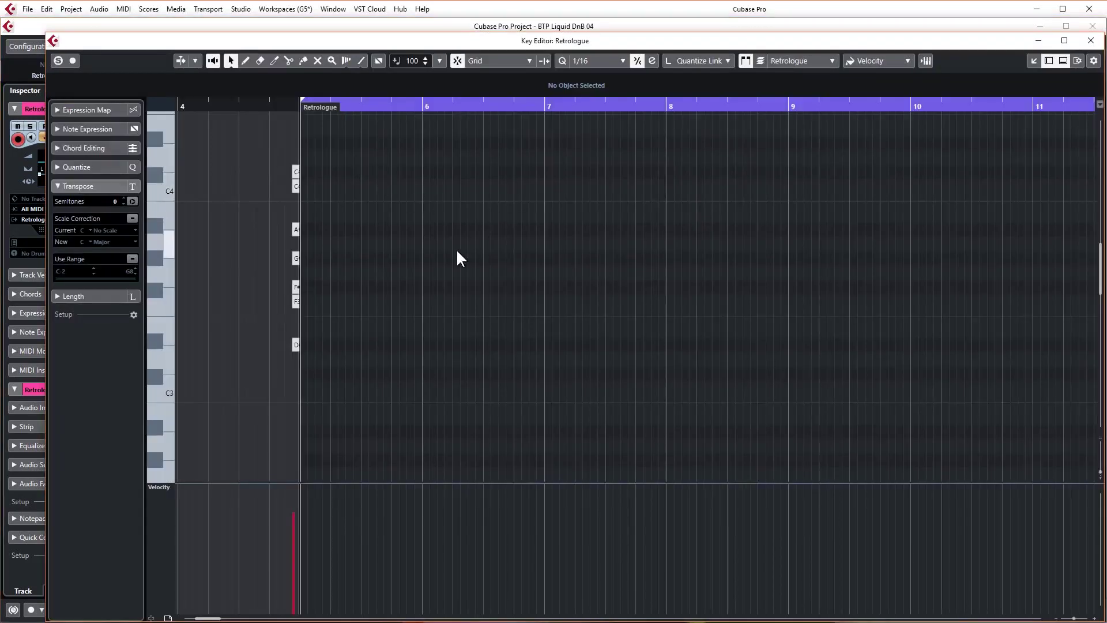
scroll(455, 248, up, 3)
scroll(426, 335, up, 2)
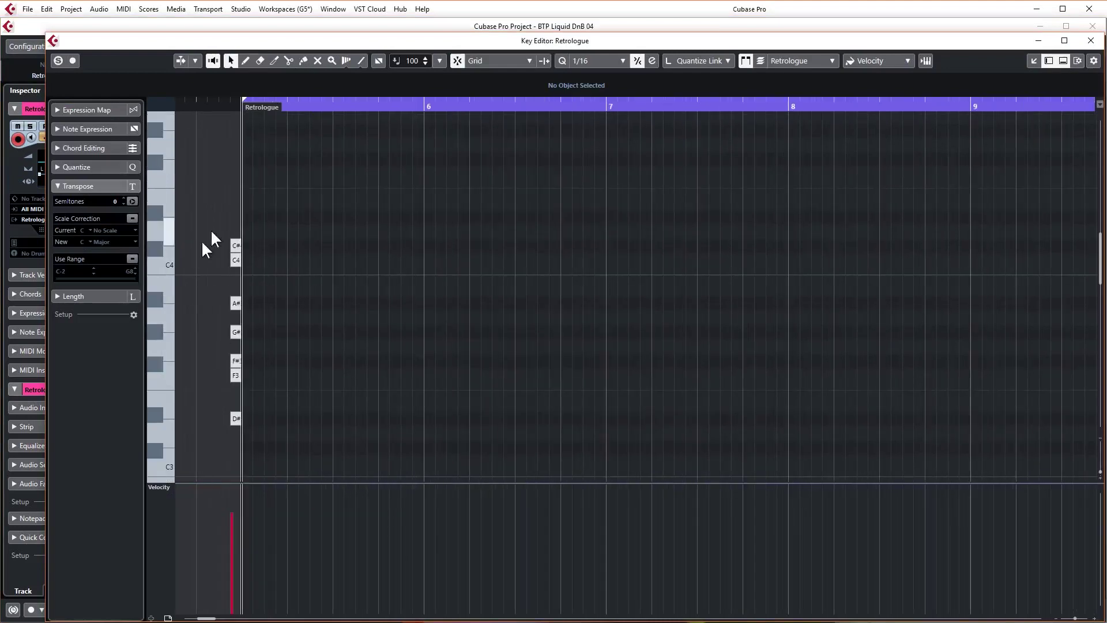